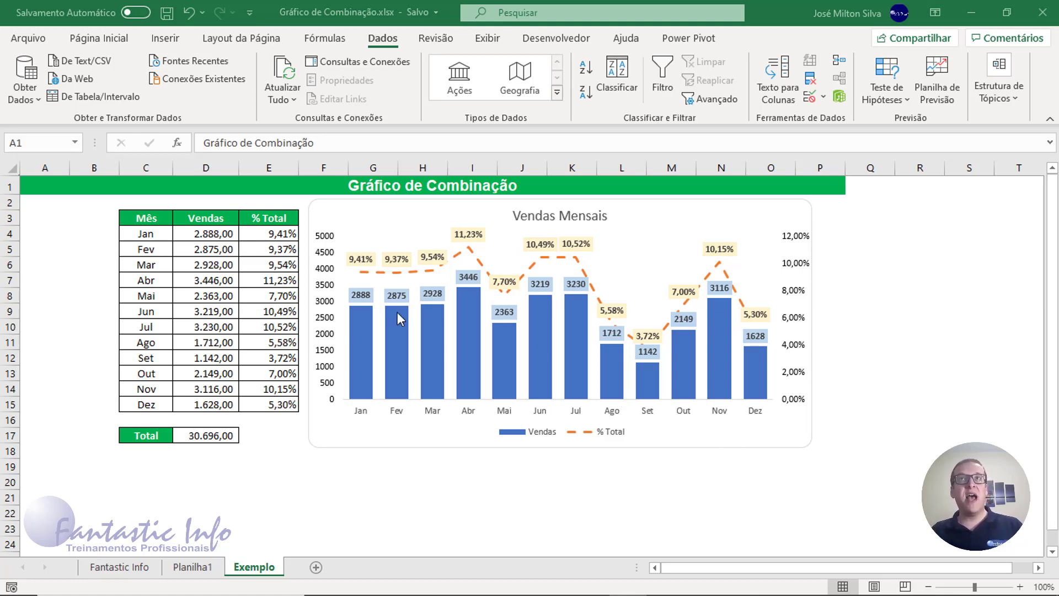
# Examine the finished combination chart and its sales and percentage source data on the Exemplo sheet
pyautogui.click(241, 227)
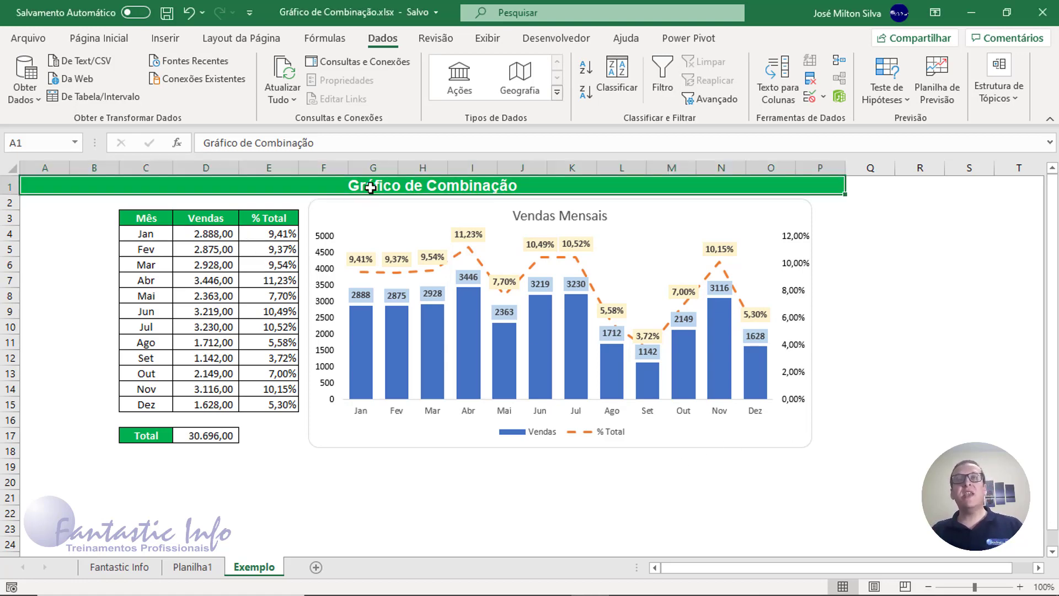
pyautogui.click(375, 213)
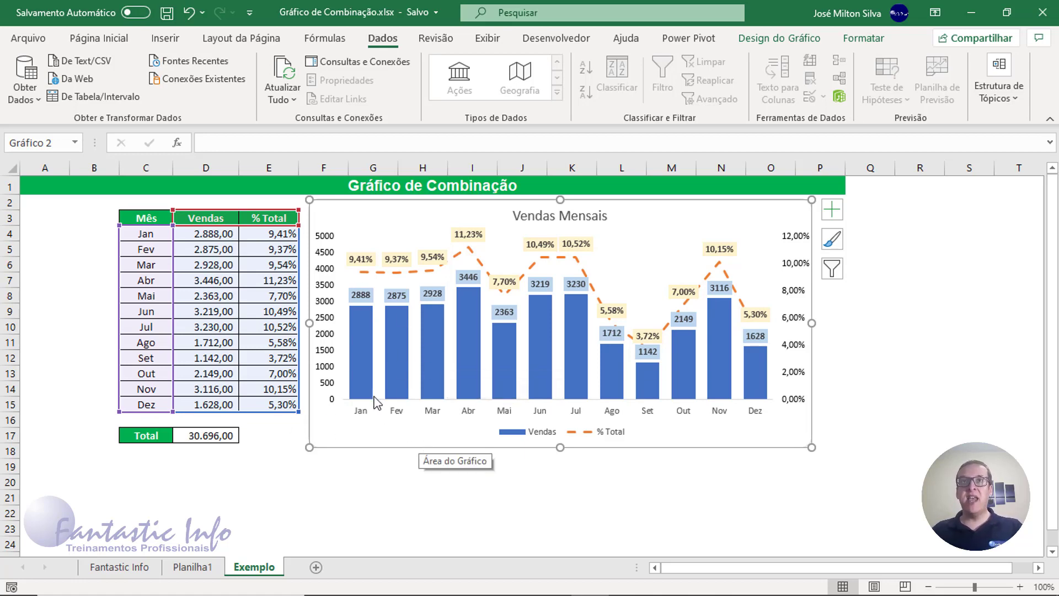
pyautogui.click(209, 234)
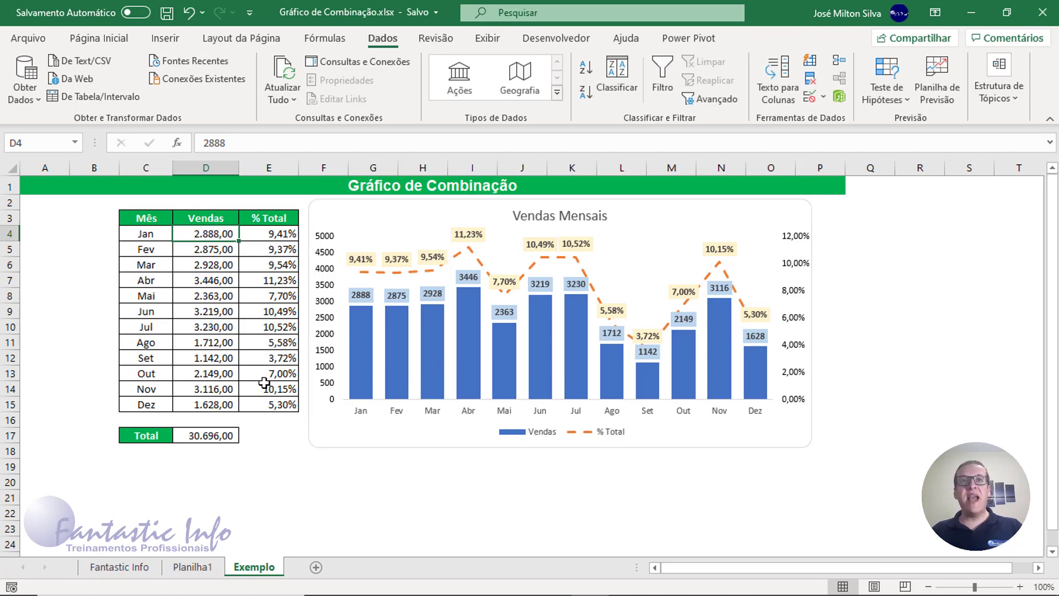
pyautogui.moveTo(273, 235); pyautogui.dragTo(272, 398)
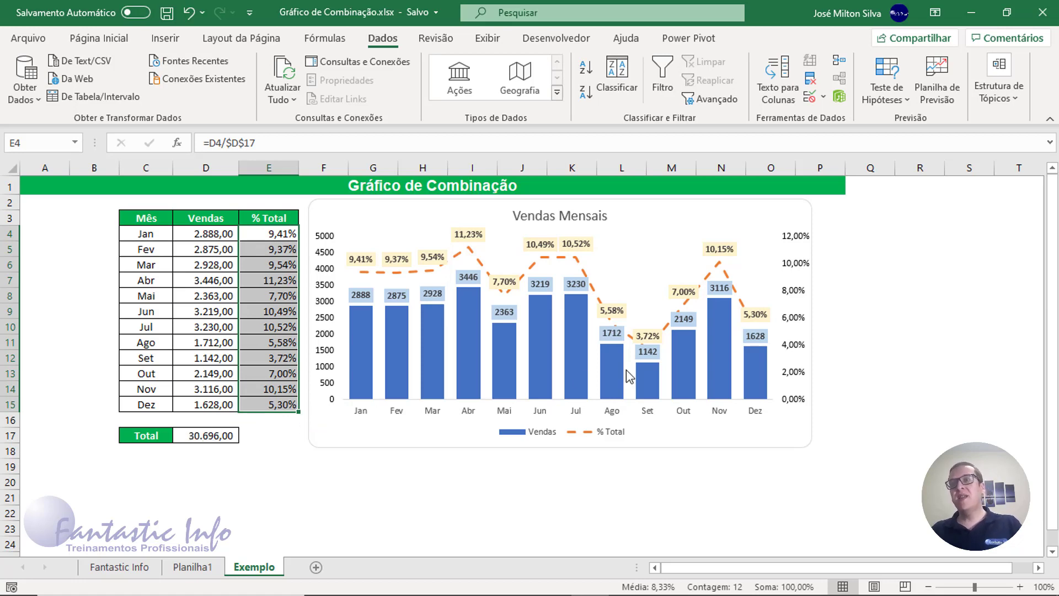
pyautogui.click(267, 189)
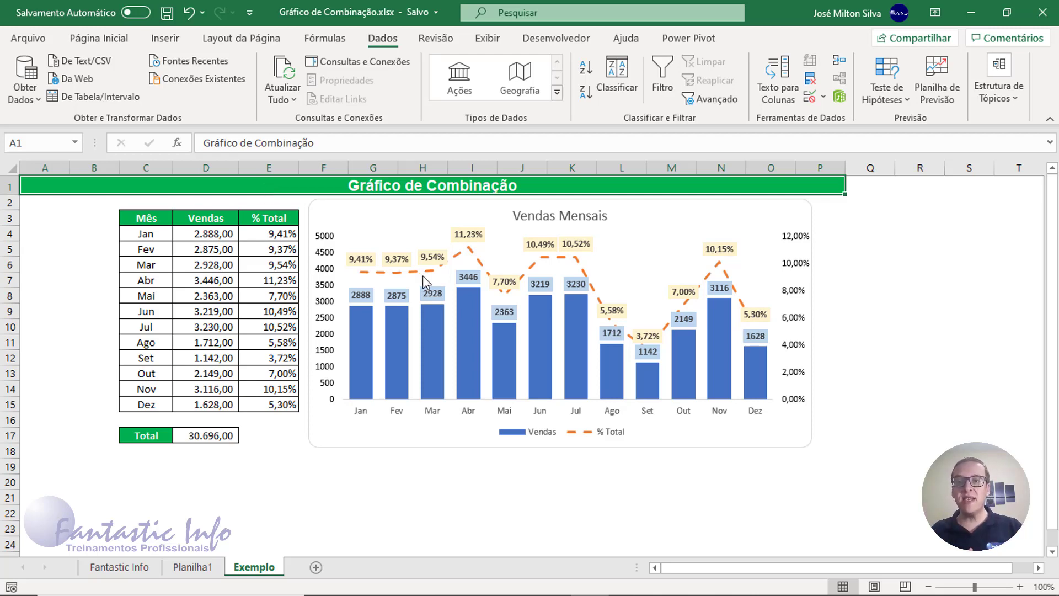
# On the Planilha1 sheet, total the monthly Vendas values in cell D17 with =SOMA(D4:D15)
pyautogui.click(193, 566)
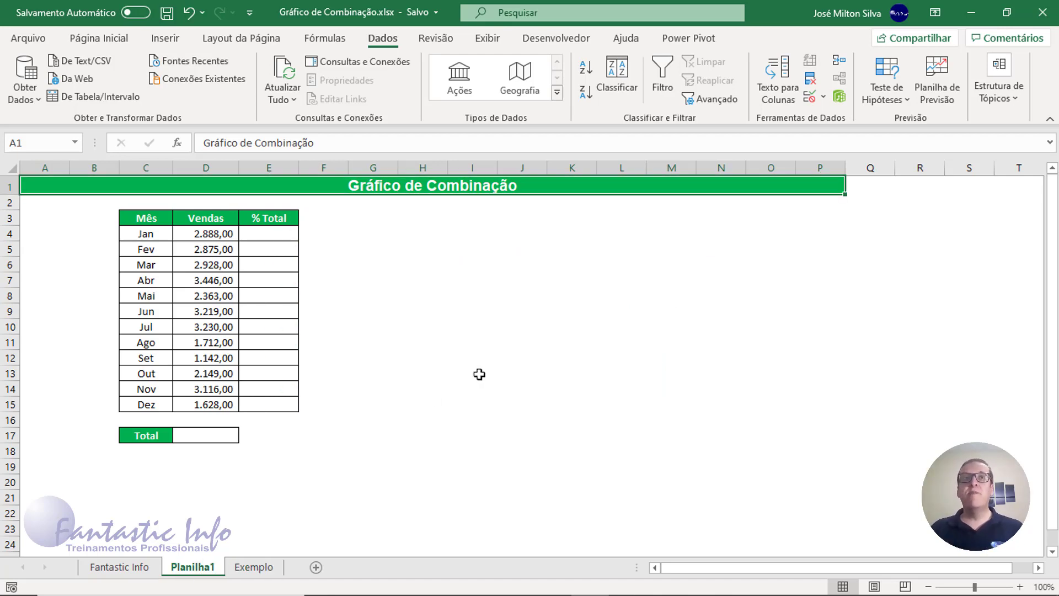
pyautogui.moveTo(145, 219); pyautogui.dragTo(220, 403)
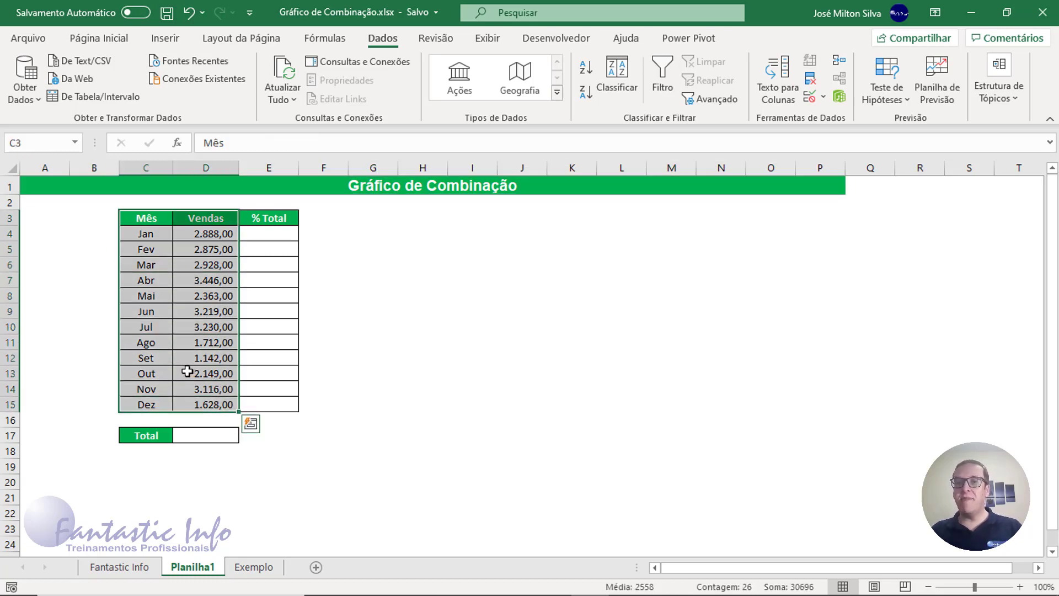
pyautogui.click(272, 234)
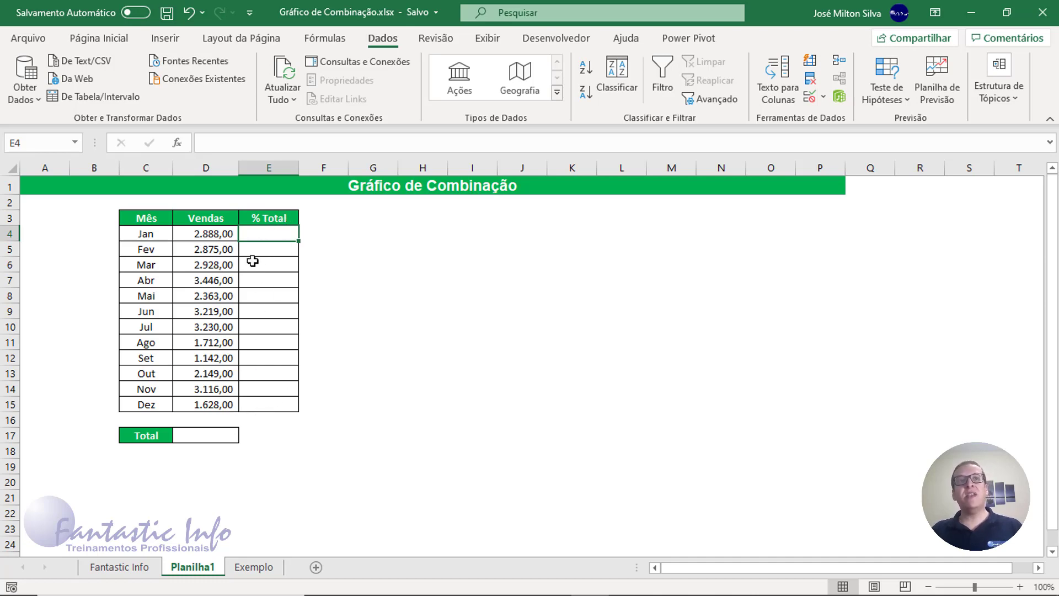
pyautogui.click(210, 438)
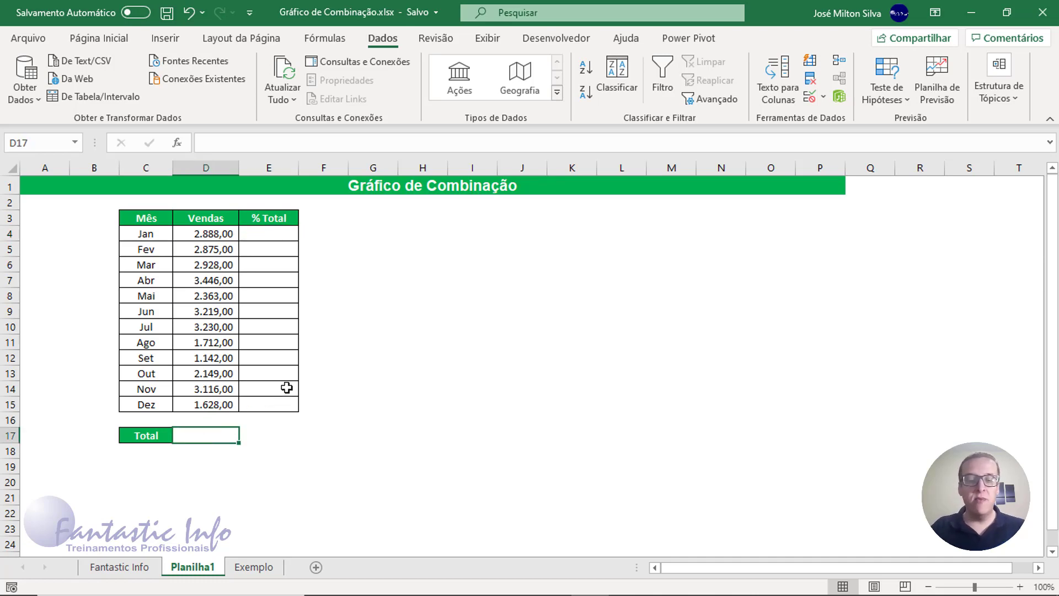
pyautogui.write('=SOM')
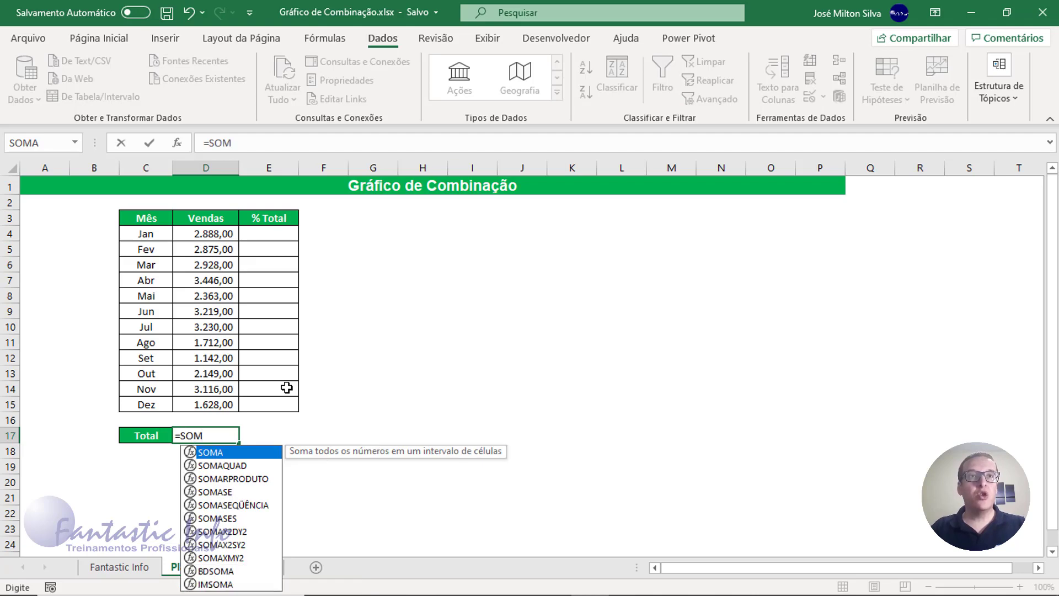
pyautogui.write('A(')
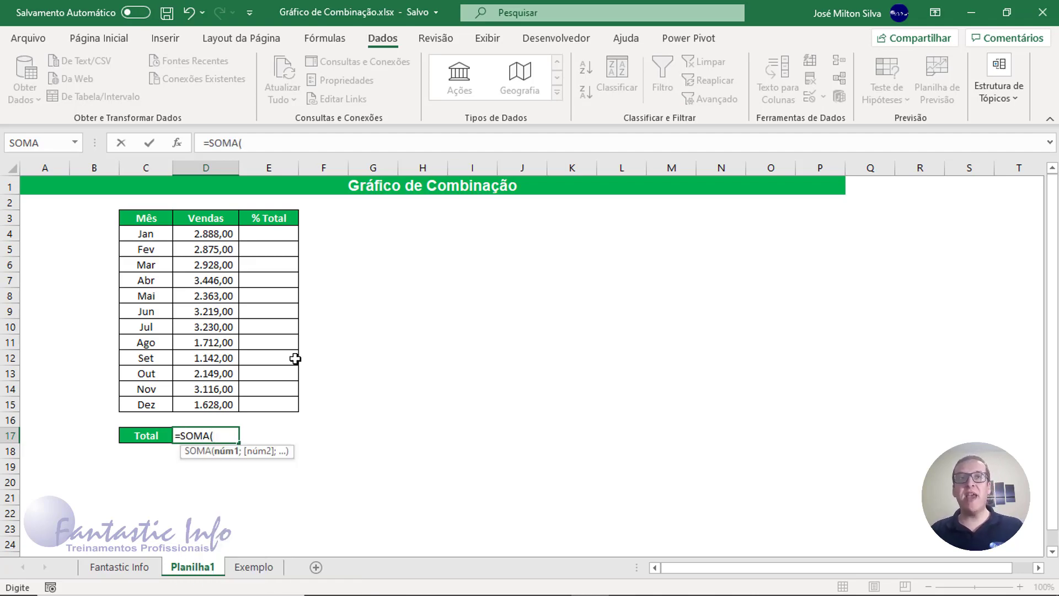
pyautogui.moveTo(208, 236); pyautogui.dragTo(205, 404)
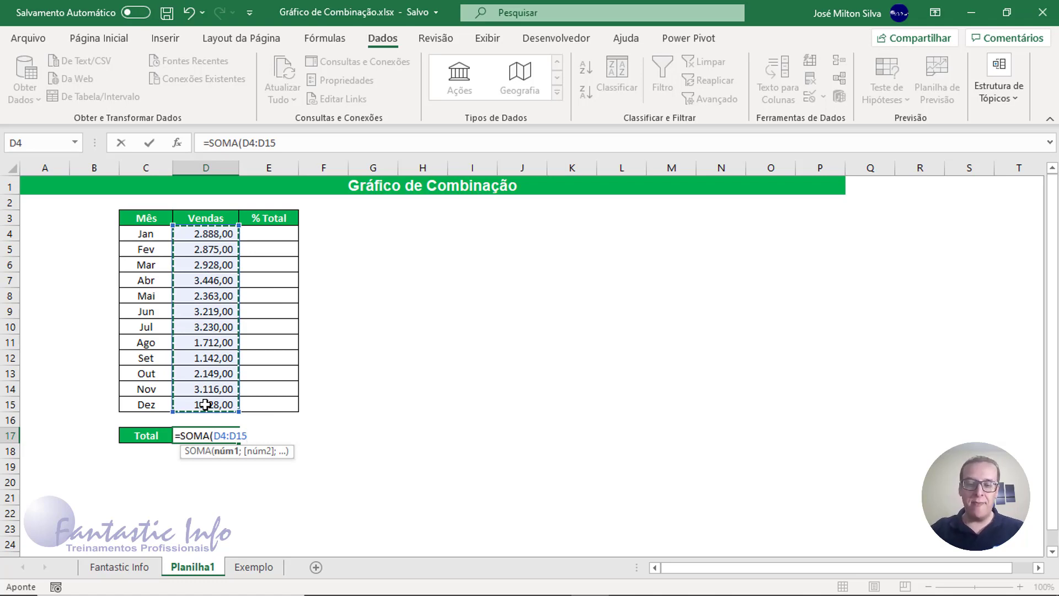
pyautogui.write(')')
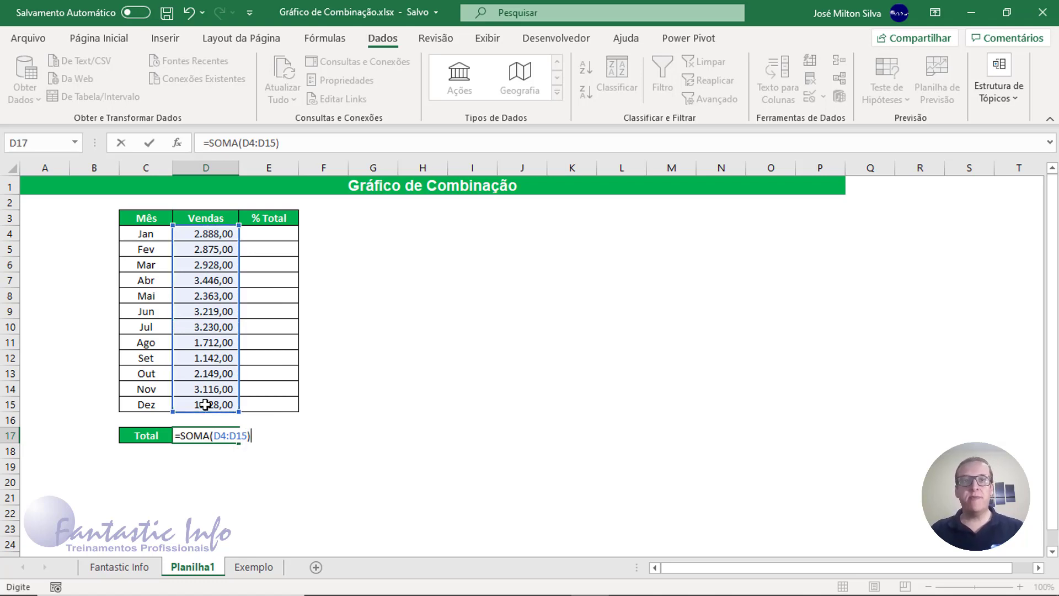
pyautogui.press('Return')
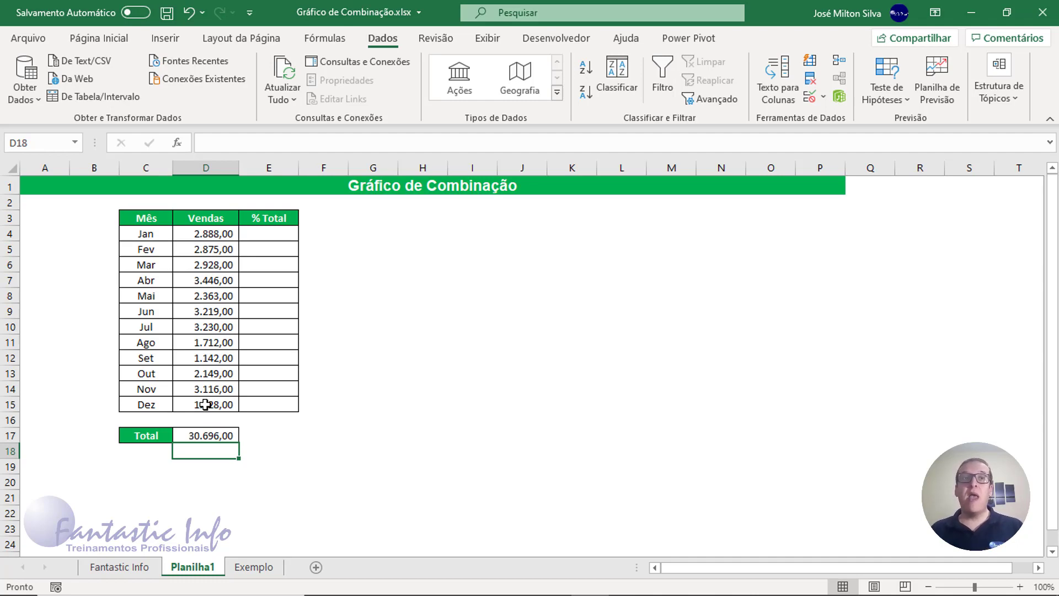
pyautogui.click(209, 435)
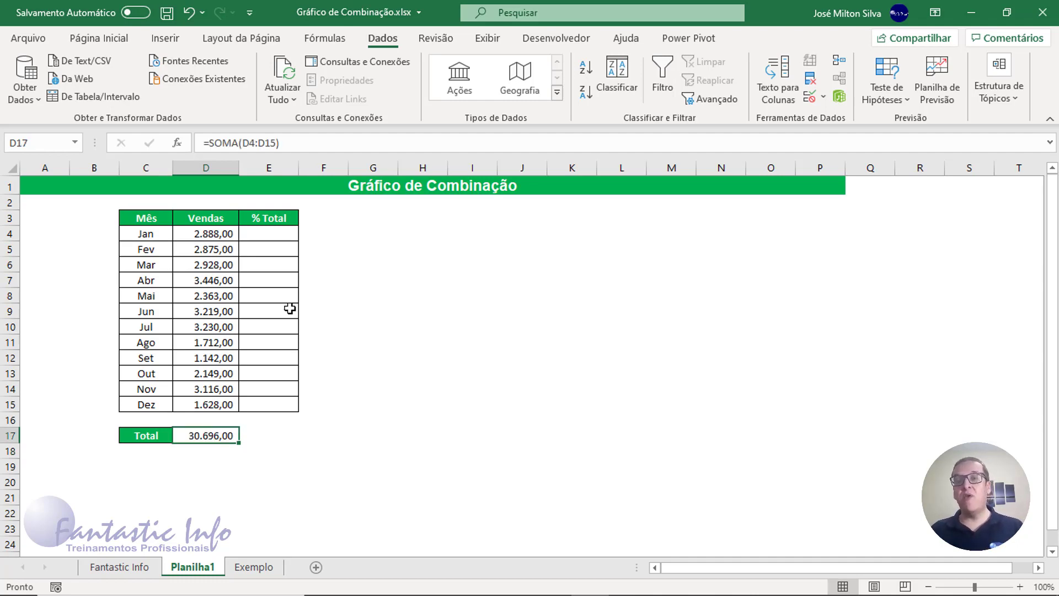
# Calculate each month's share of total sales by entering =D4/$D$17 in E4 and filling it down to E15
pyautogui.click(259, 236)
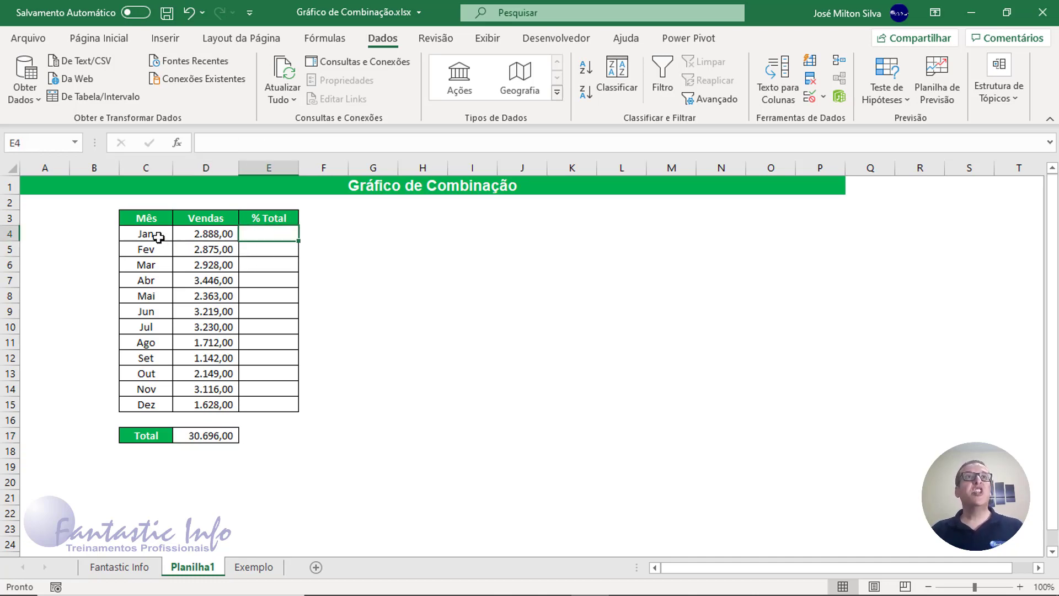
pyautogui.click(207, 233)
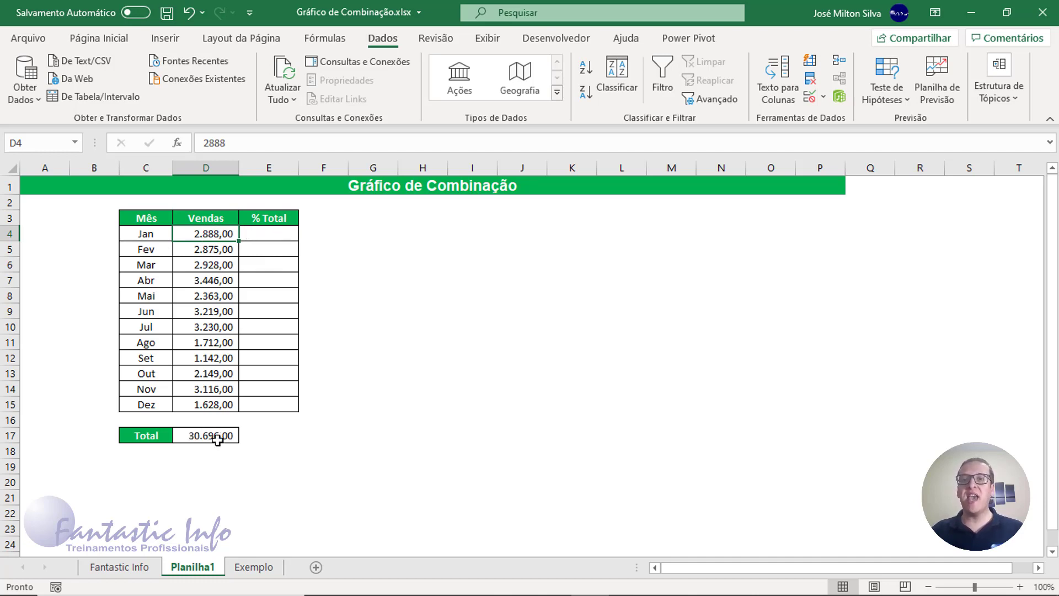
pyautogui.click(280, 236)
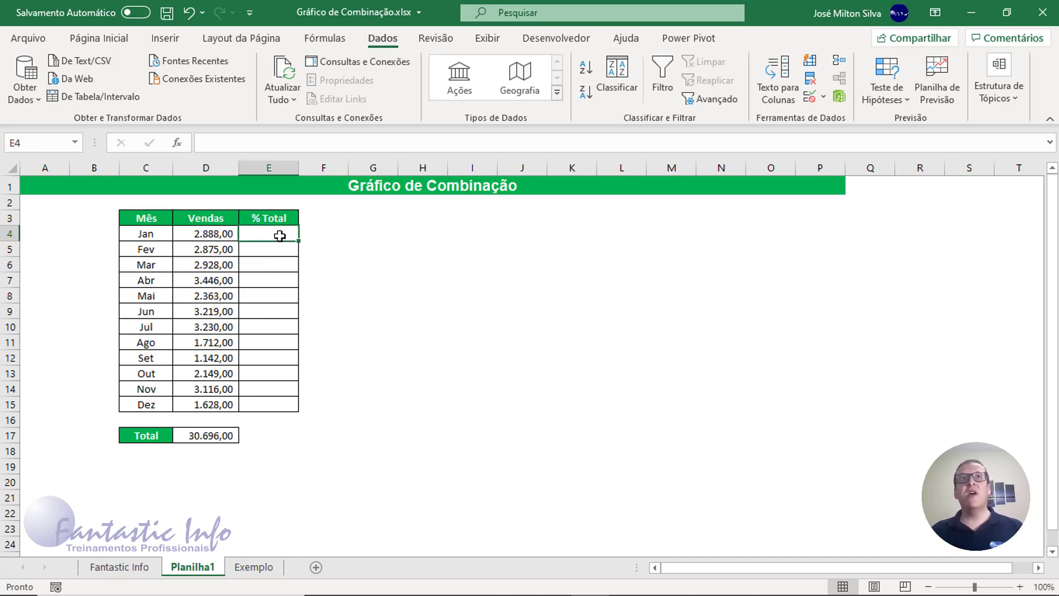
pyautogui.write('=')
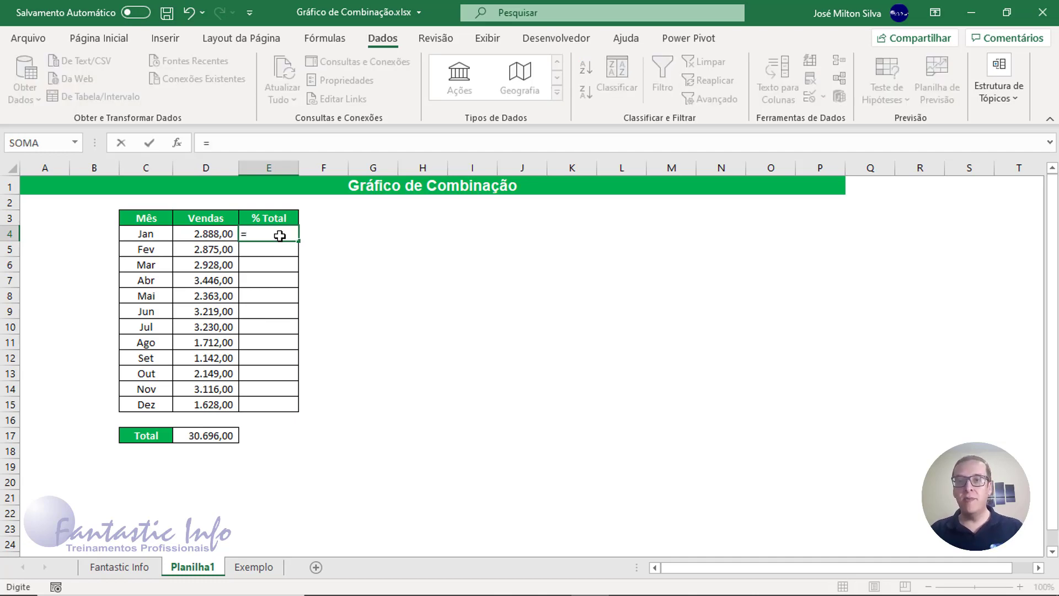
pyautogui.click(221, 233)
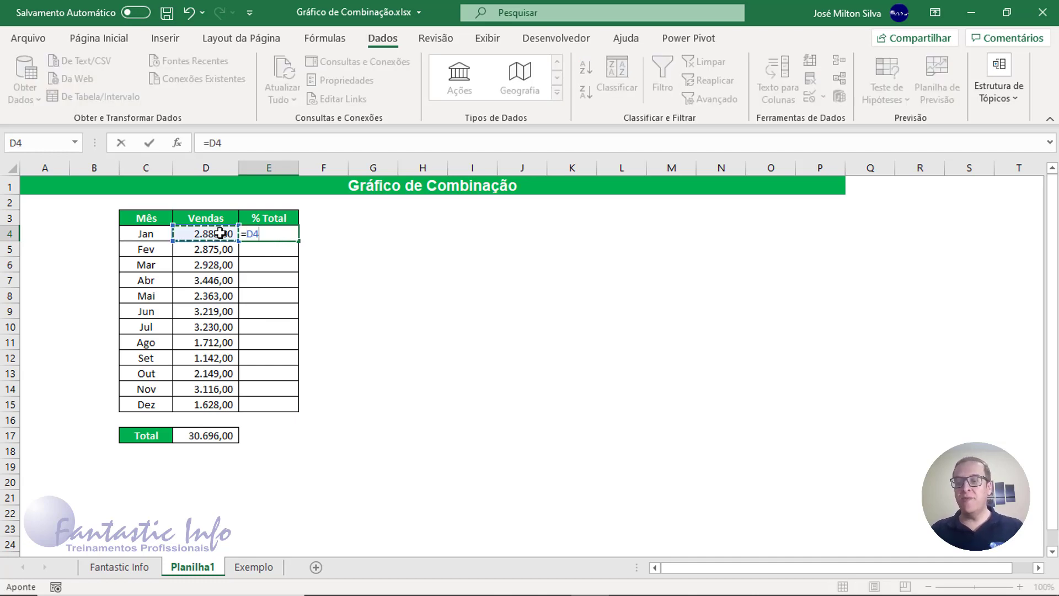
pyautogui.write('/')
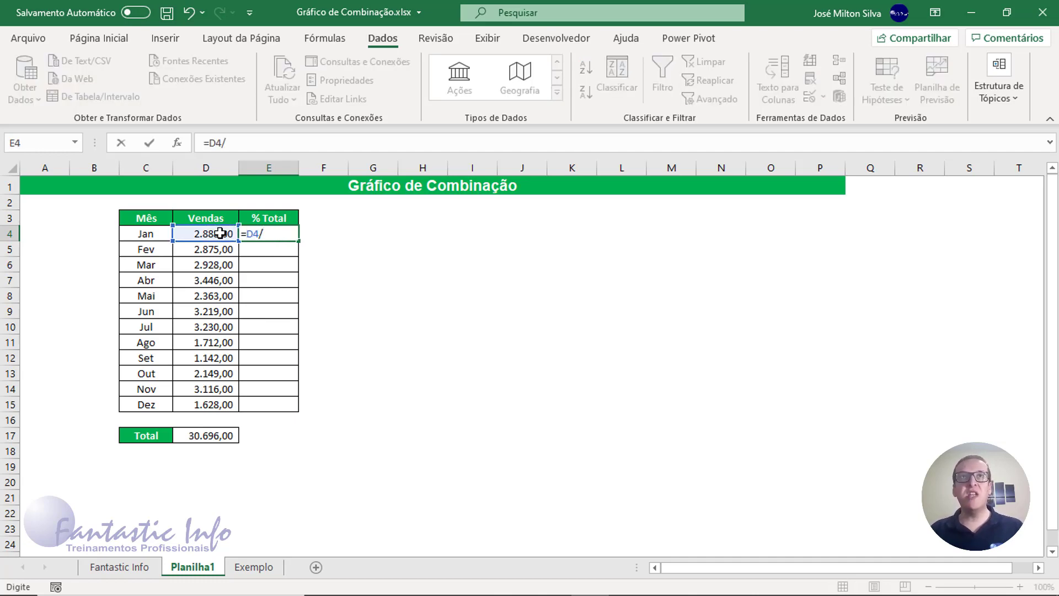
pyautogui.click(210, 436)
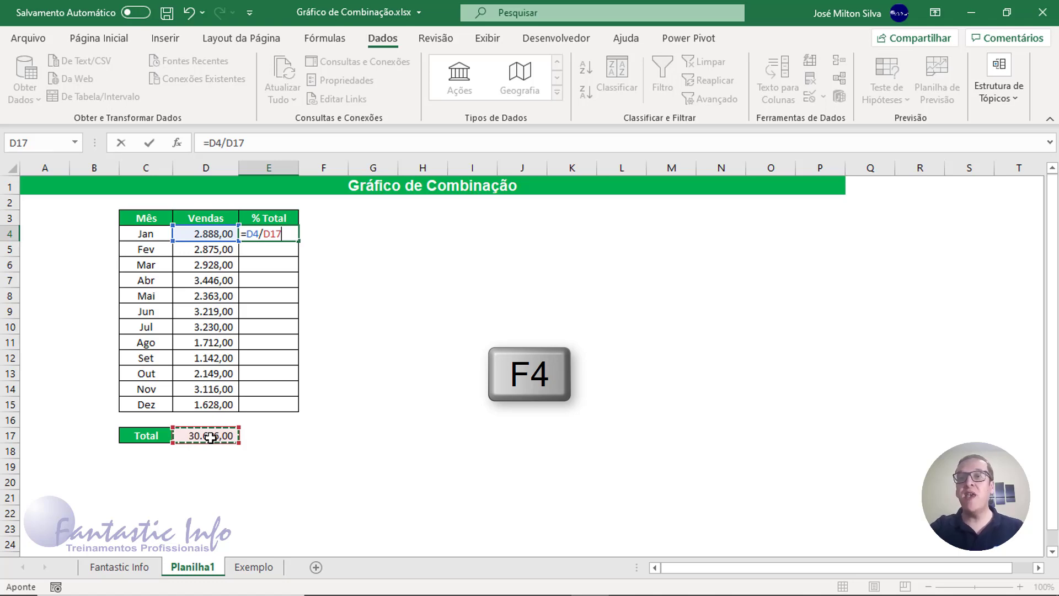
pyautogui.press('F4')
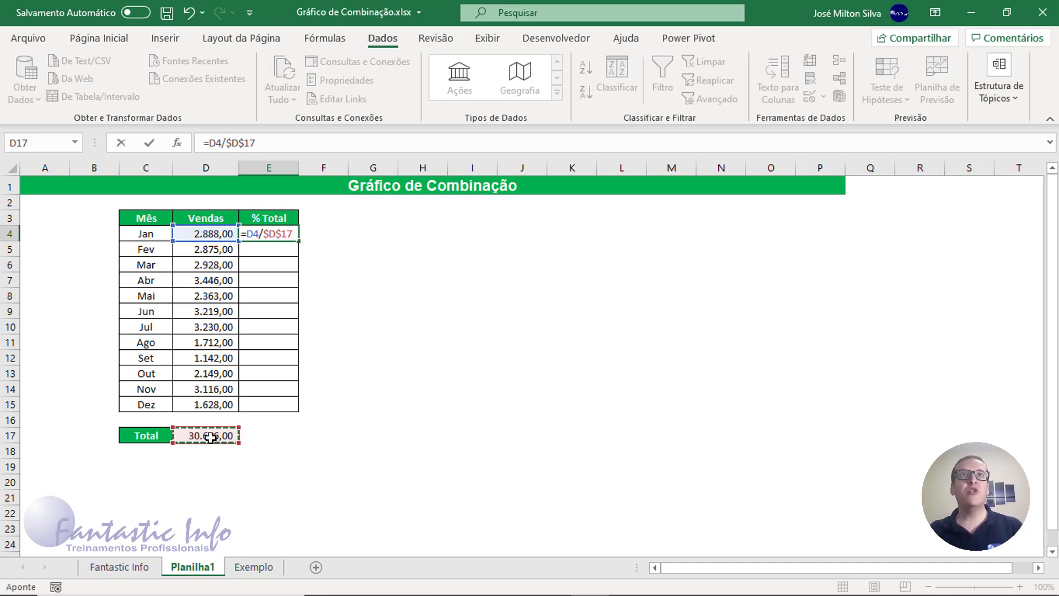
pyautogui.press('Return')
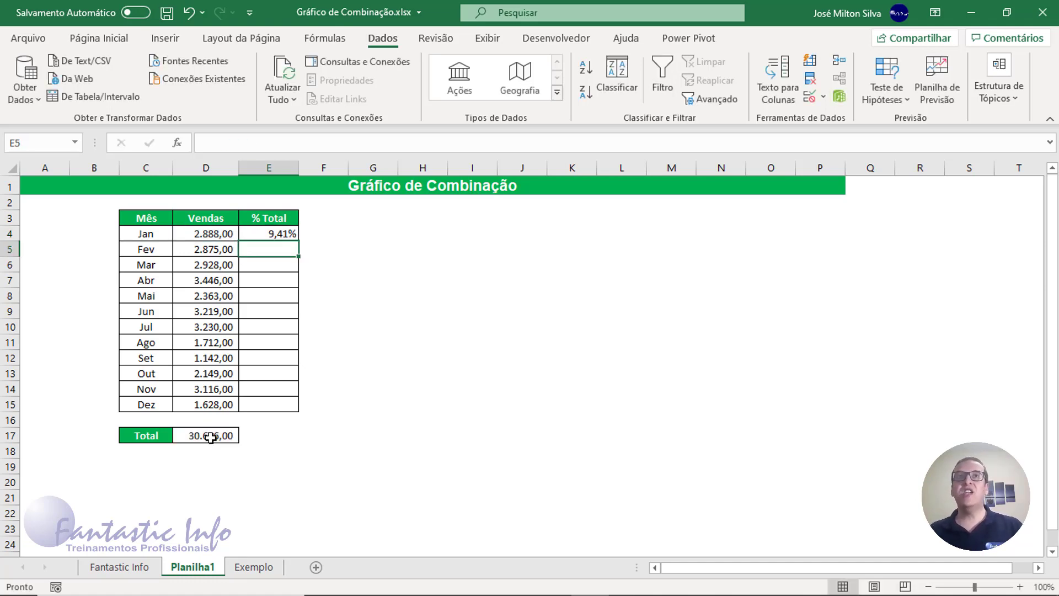
pyautogui.click(282, 236)
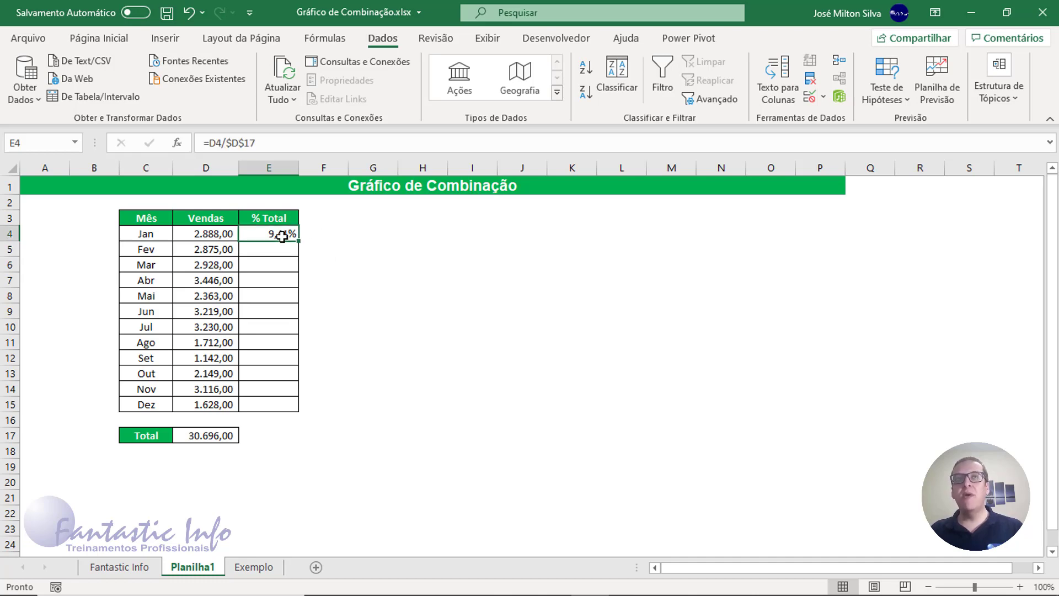
pyautogui.moveTo(298, 241); pyautogui.dragTo(286, 407)
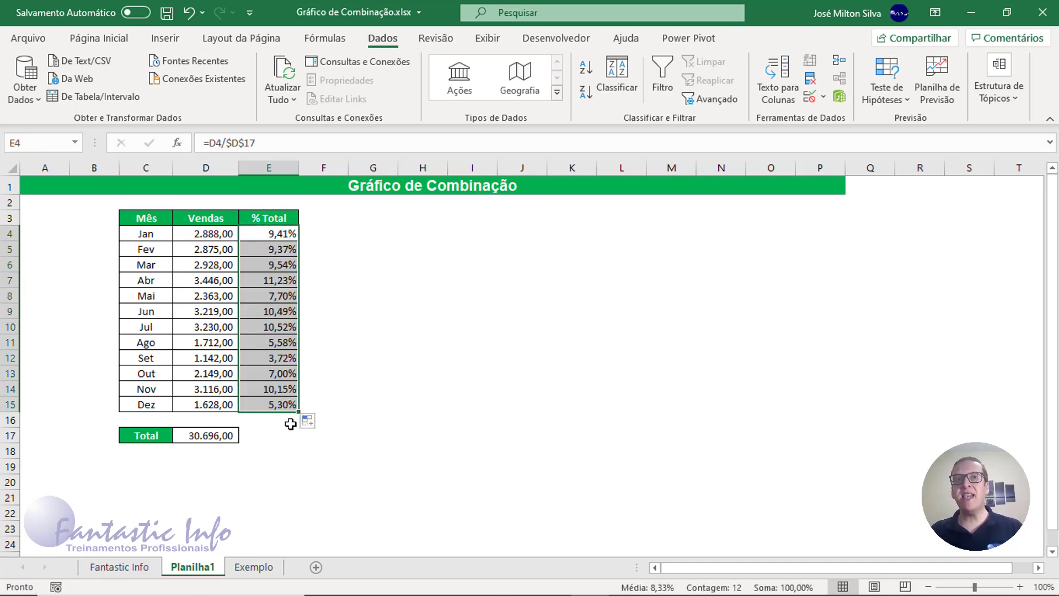
# Set the number format of the % Total values in E4:E15 to Geral
pyautogui.click(100, 39)
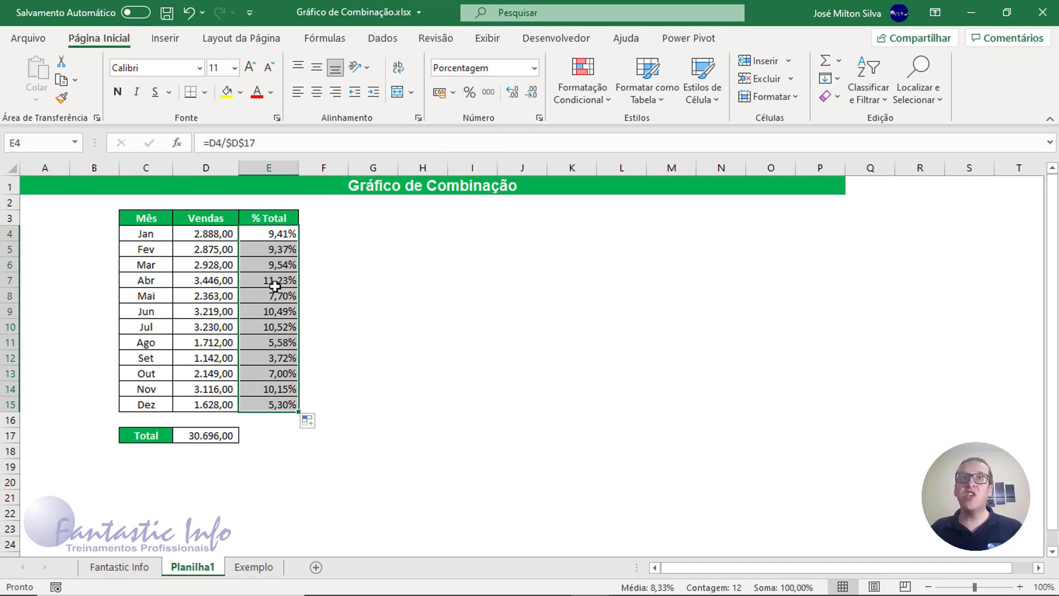
pyautogui.click(534, 67)
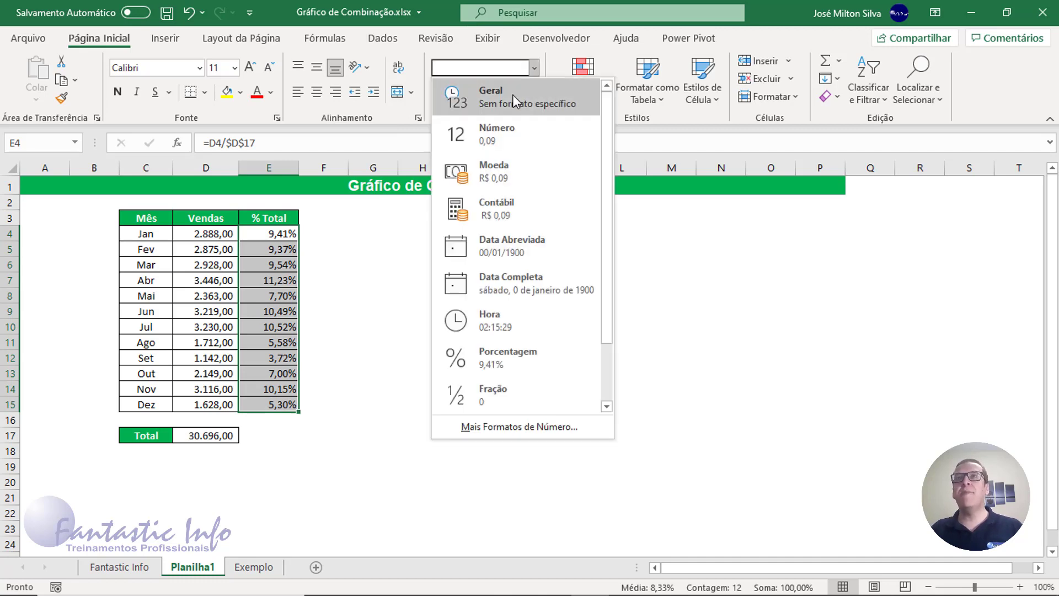
pyautogui.click(511, 95)
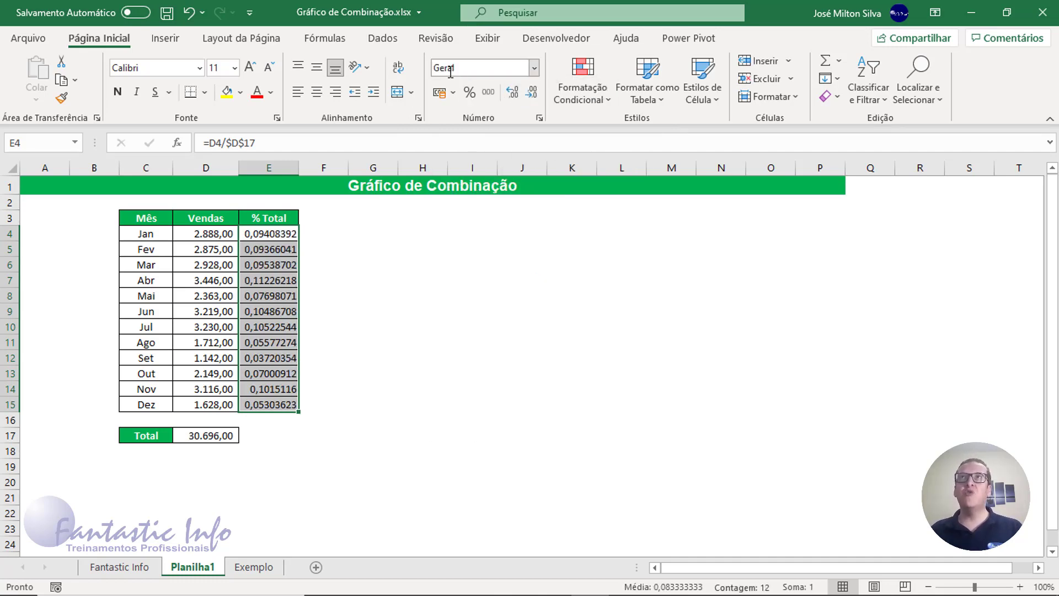
pyautogui.click(279, 247)
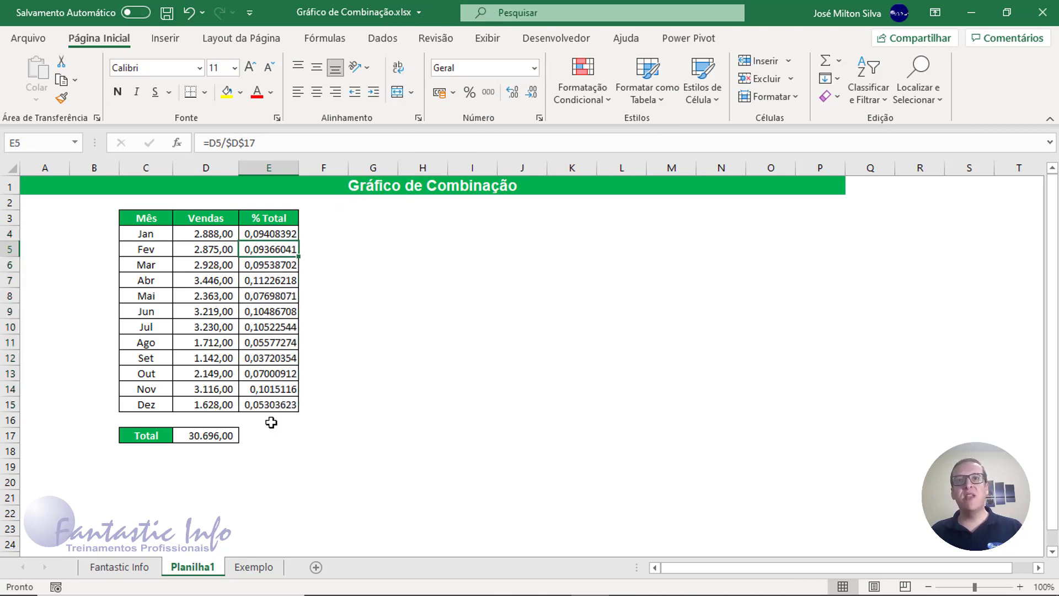
# Format the % Total values in E4:E15 as Porcentagem
pyautogui.moveTo(279, 232); pyautogui.dragTo(271, 398)
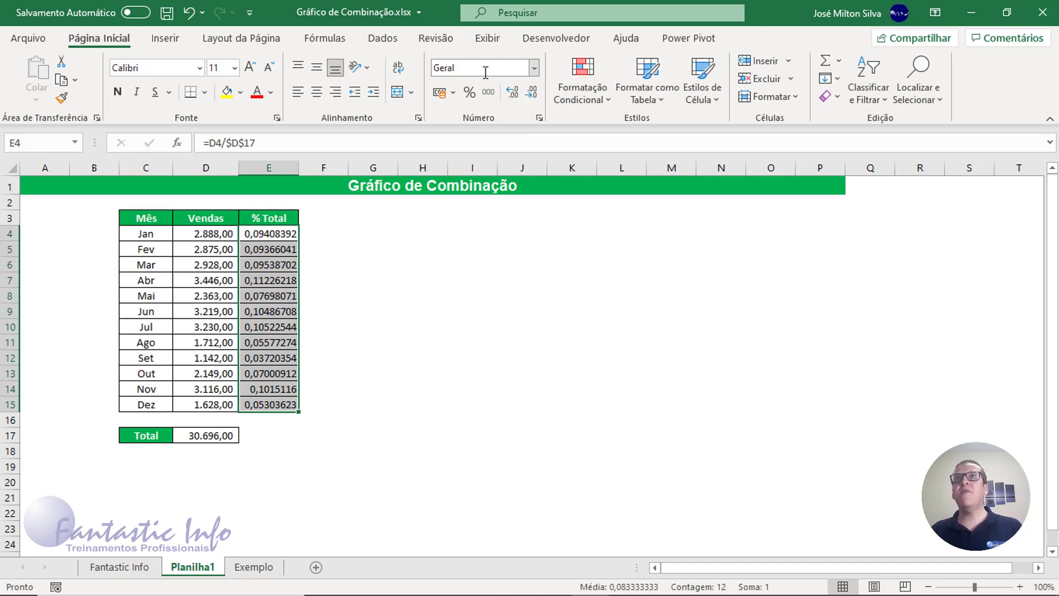
pyautogui.hotkey('ctrl', 'q')
pyautogui.click(533, 68)
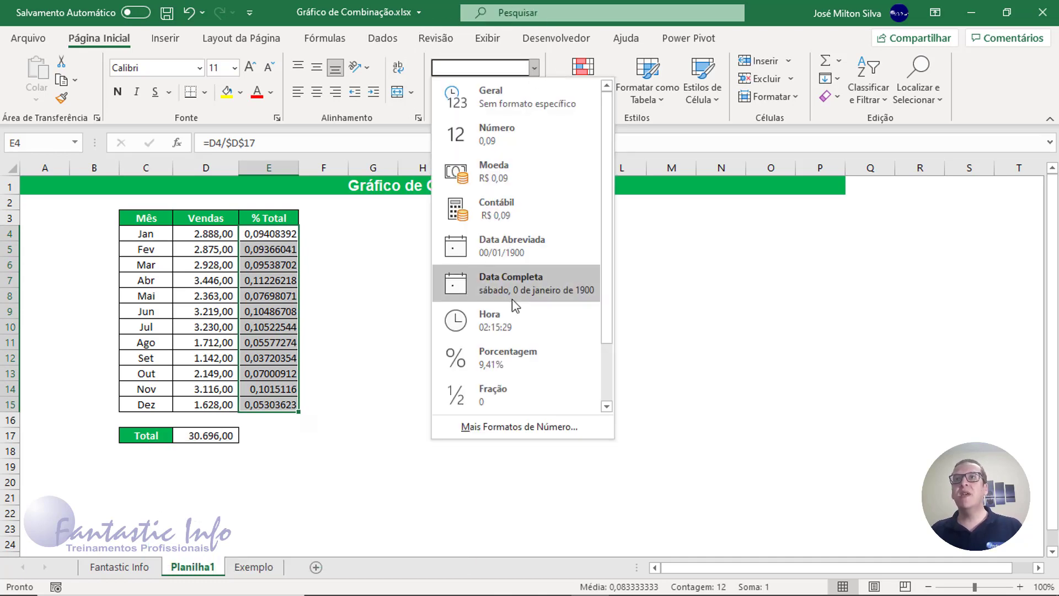
pyautogui.click(498, 360)
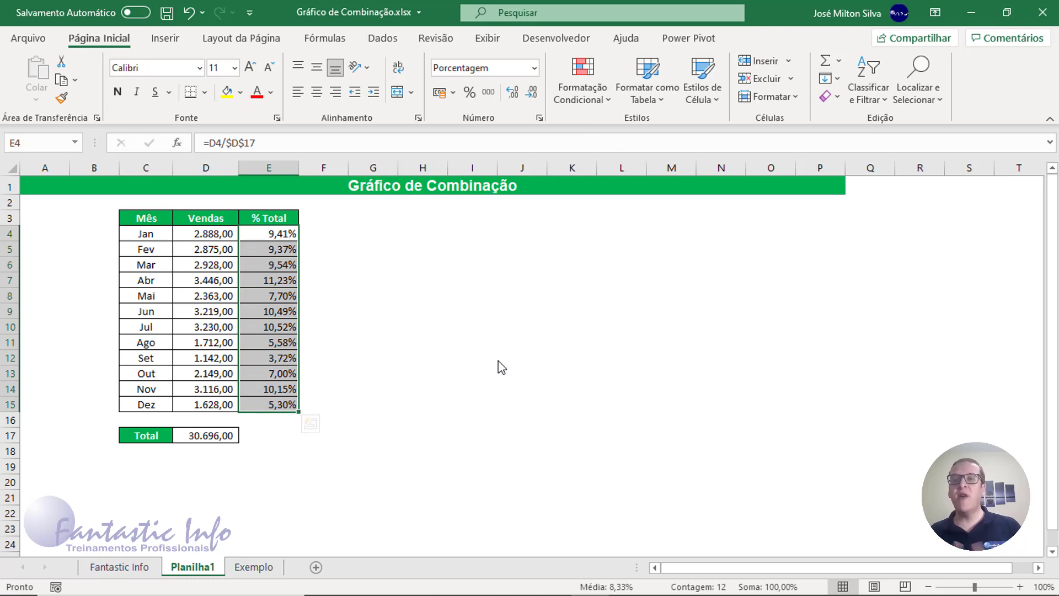
pyautogui.click(429, 257)
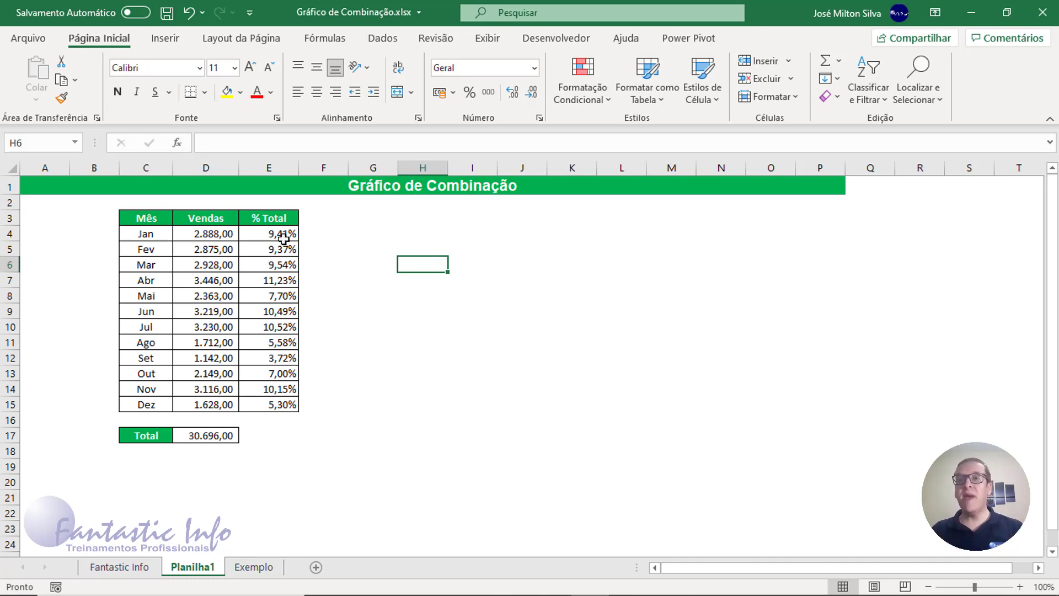
# Insert a clustered column and line combination chart with a secondary axis from the table range C3:E15
pyautogui.moveTo(137, 217); pyautogui.dragTo(279, 403)
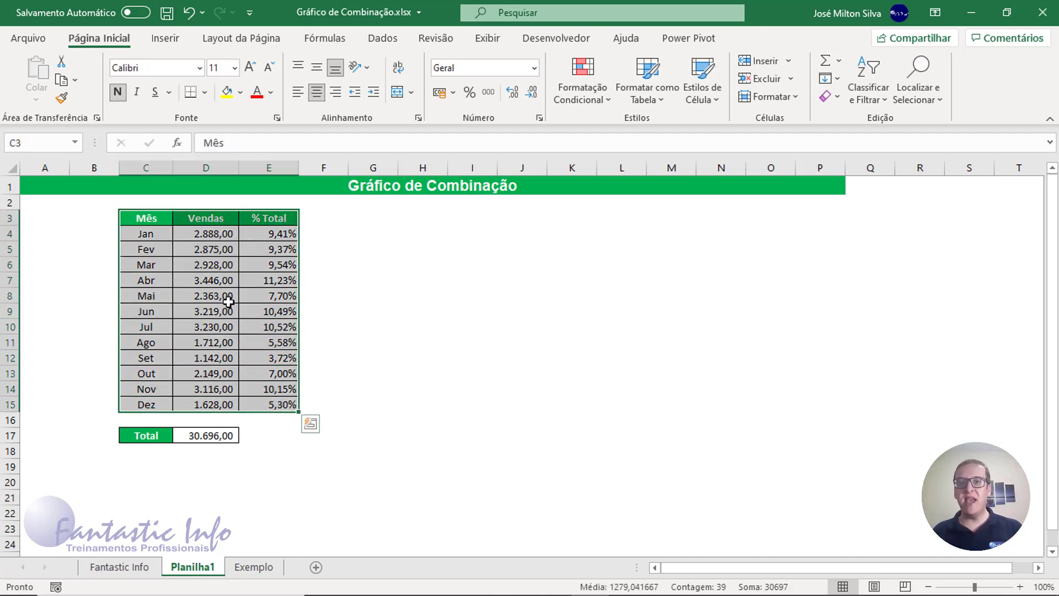
pyautogui.click(166, 42)
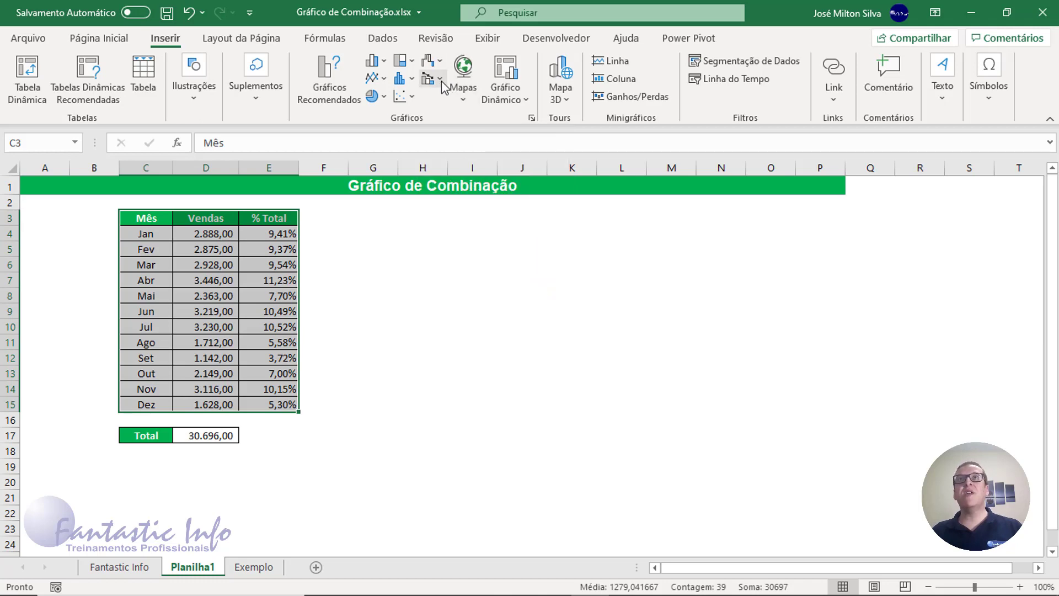
pyautogui.click(441, 83)
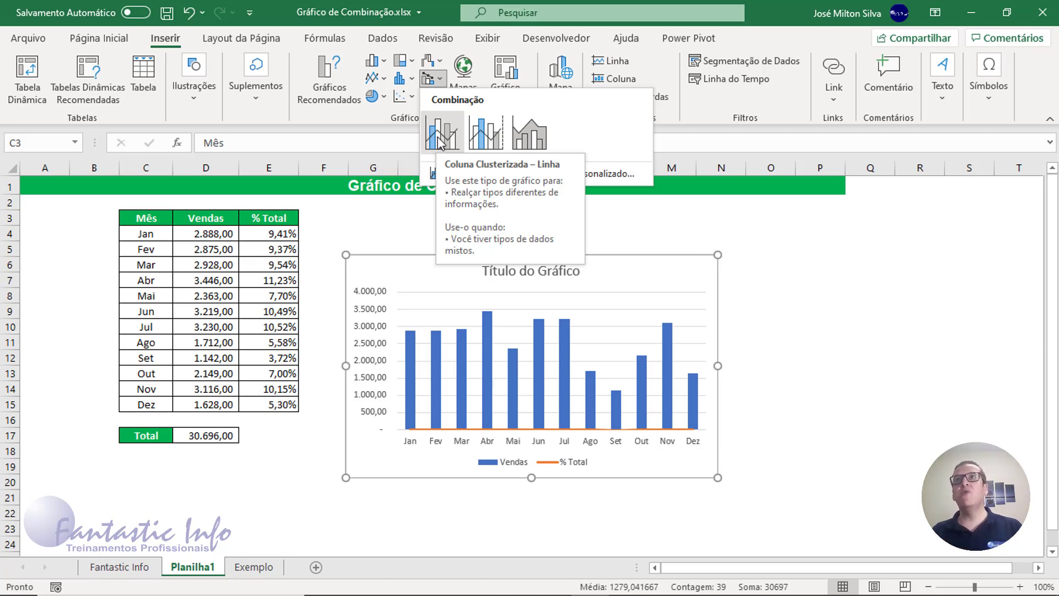
pyautogui.click(484, 143)
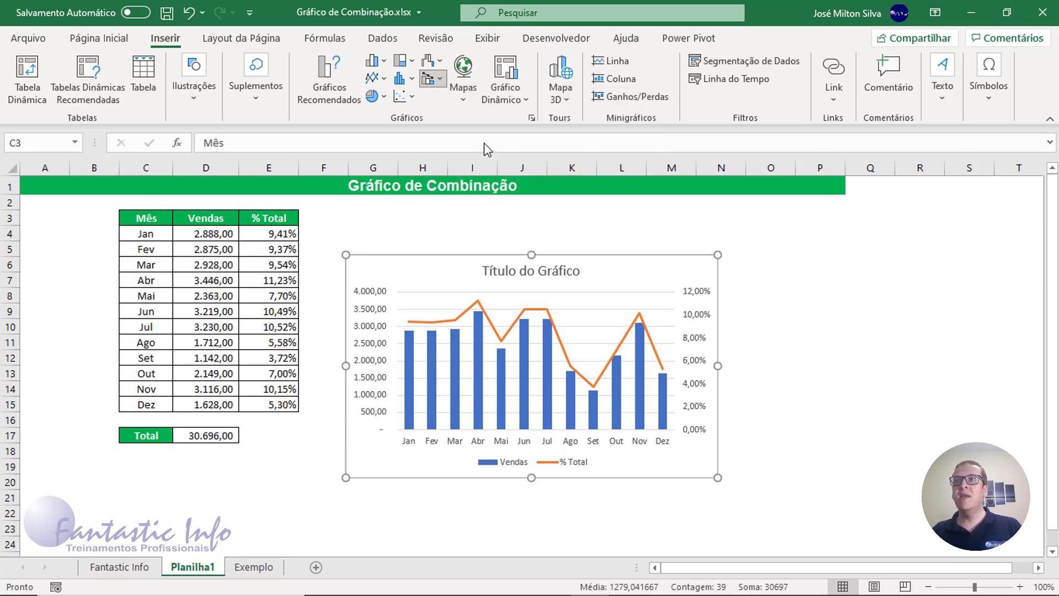
# Place the chart beside the table at F3, enlarge it to about O17, and compare it with the chart on the Exemplo sheet
pyautogui.moveTo(405, 269); pyautogui.dragTo(371, 223)
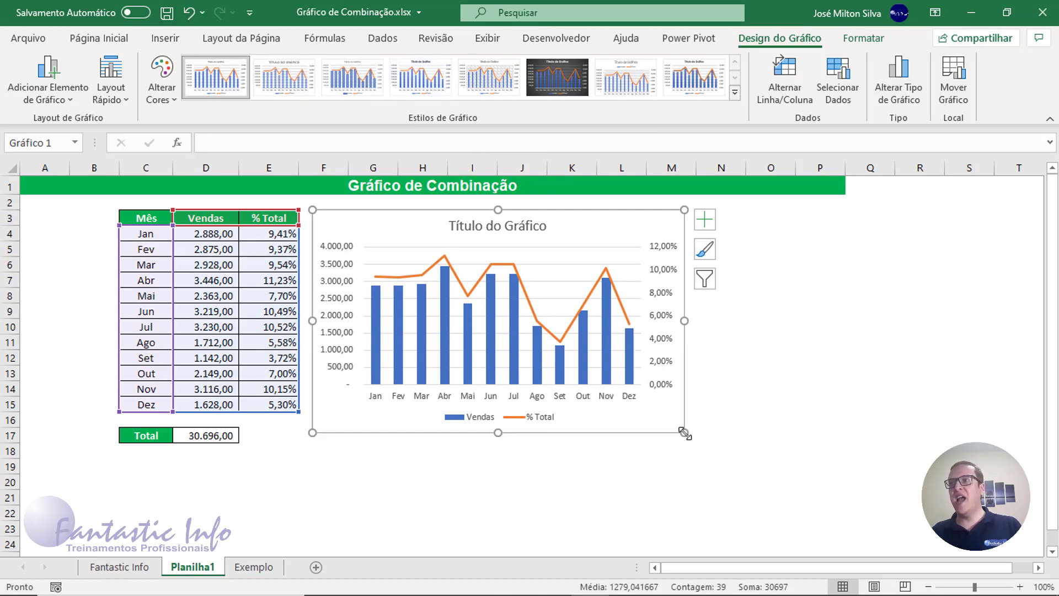
pyautogui.moveTo(684, 432); pyautogui.dragTo(787, 451)
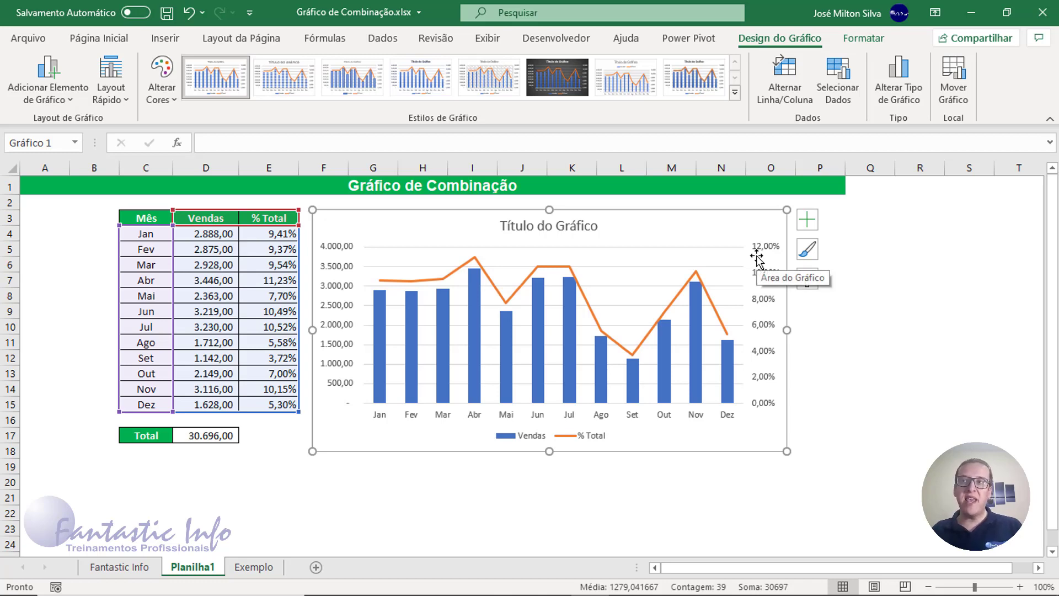
pyautogui.click(257, 573)
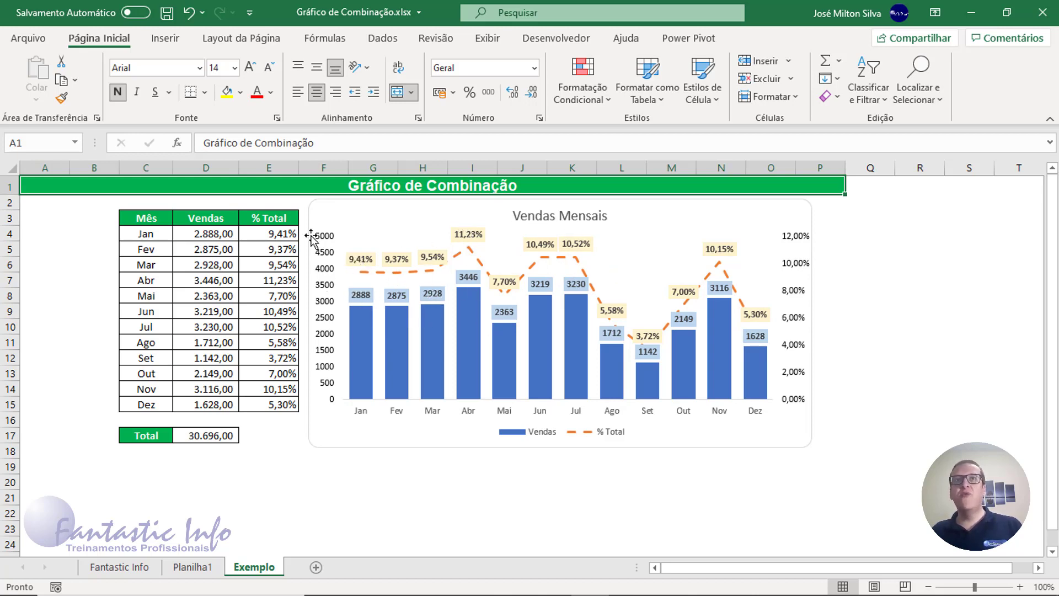
pyautogui.click(192, 566)
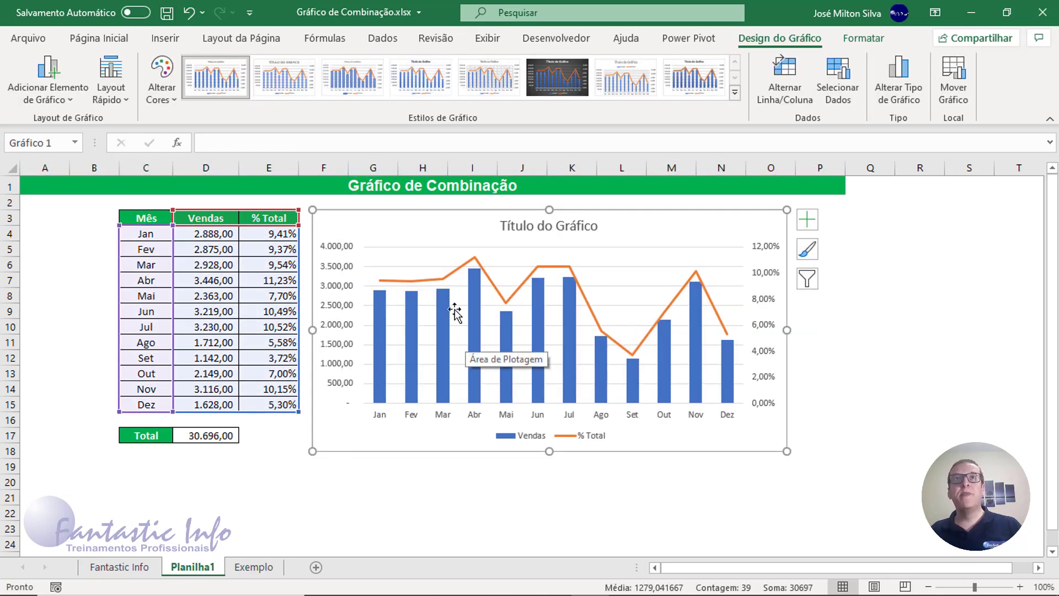
# Set the maximum limit of the chart's primary Vendas axis to 5000
pyautogui.doubleClick(338, 251)
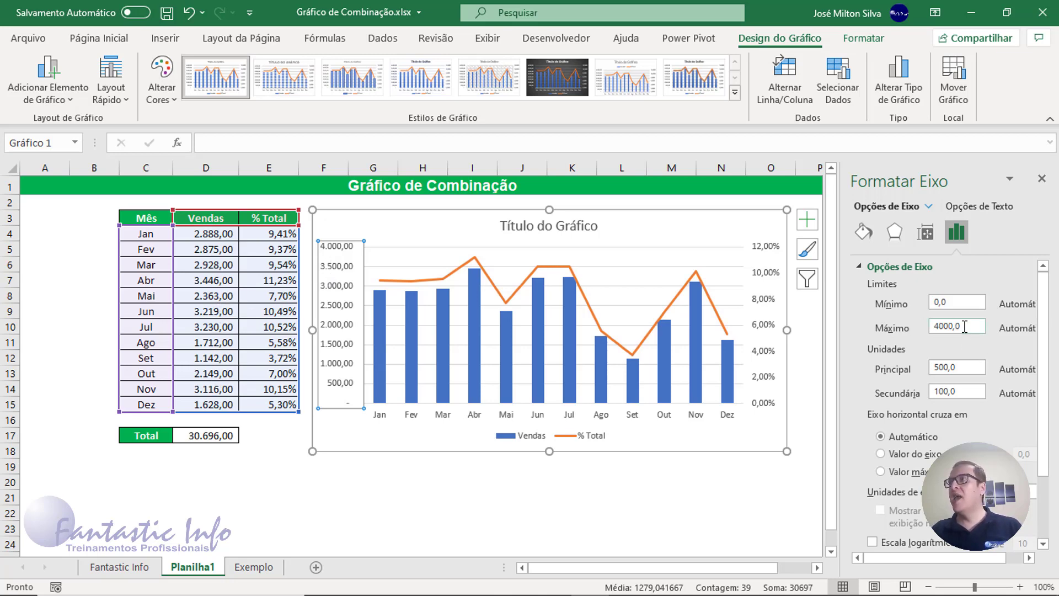
pyautogui.press('ctrl')
pyautogui.press('ctrl')
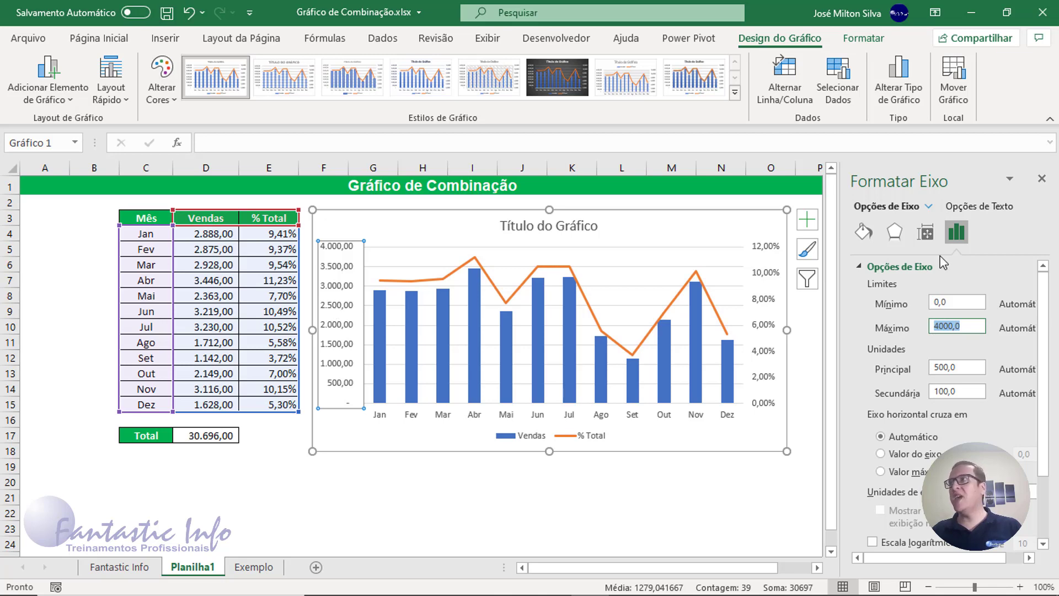
pyautogui.click(955, 237)
pyautogui.press('ctrl')
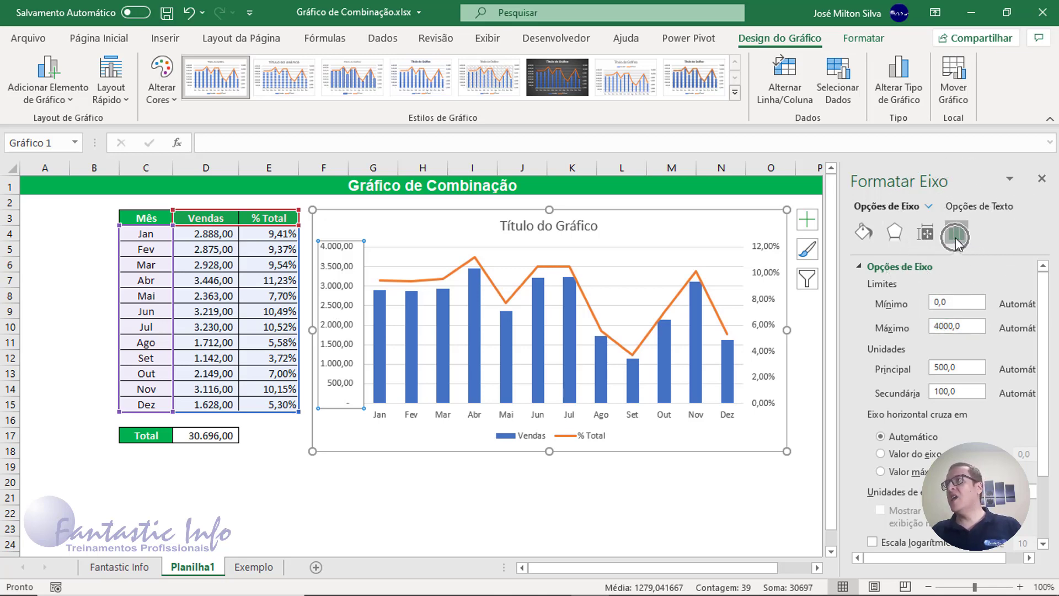
pyautogui.press('ctrl')
pyautogui.click(941, 327)
pyautogui.write('5')
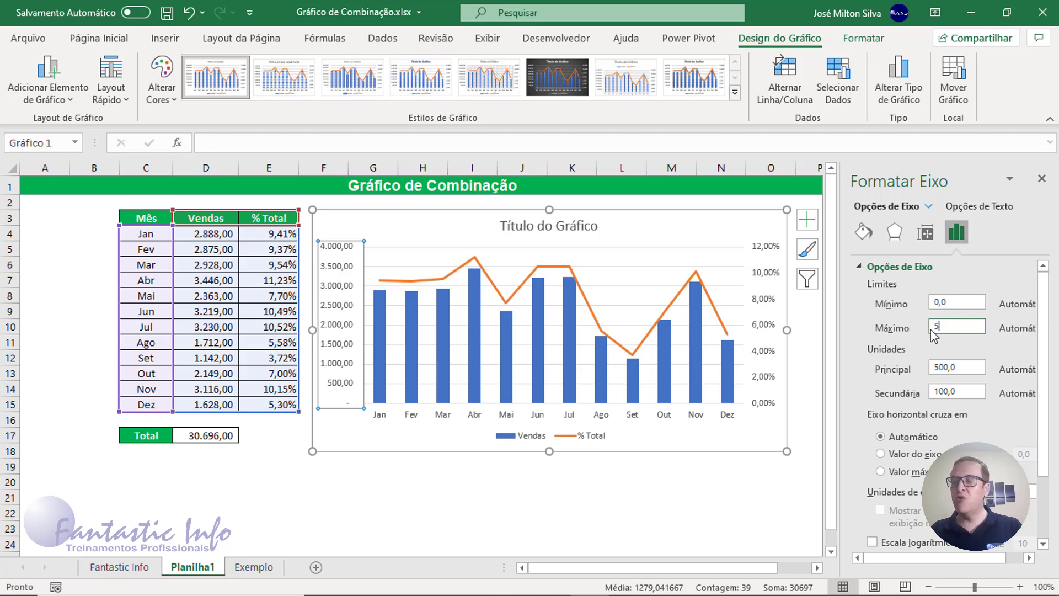
pyautogui.write('000')
pyautogui.press('Return')
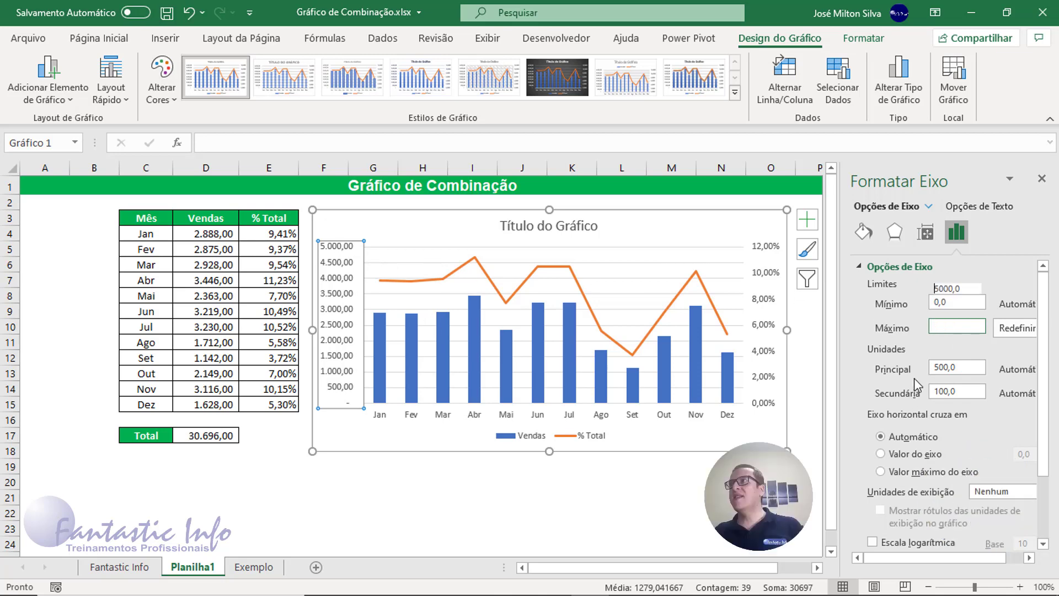
# Set the primary Vendas axis numbers to 0 decimal places
pyautogui.scroll(-3, 916, 383)
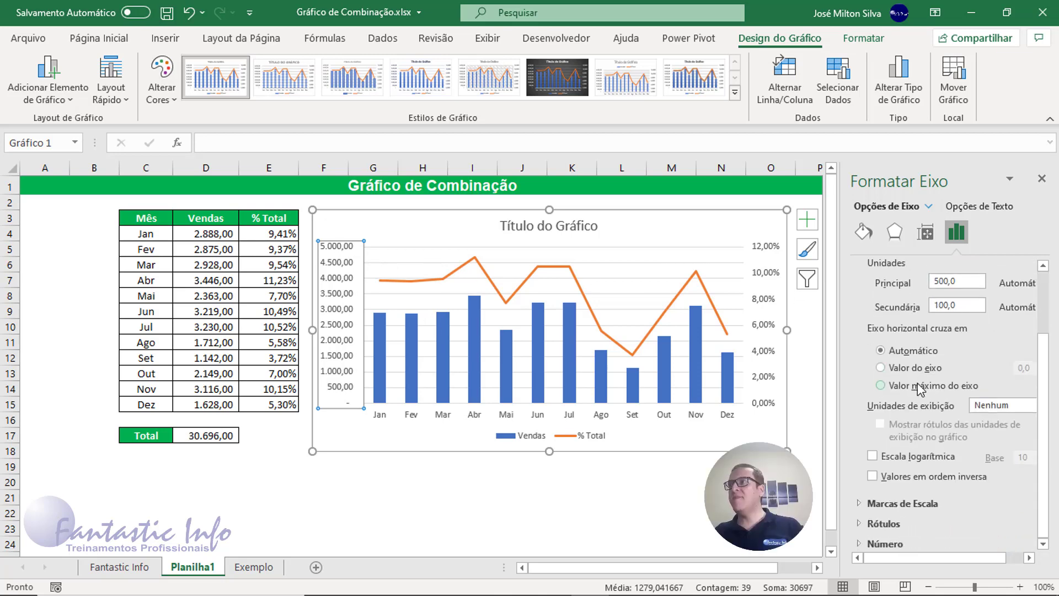
pyautogui.click(887, 544)
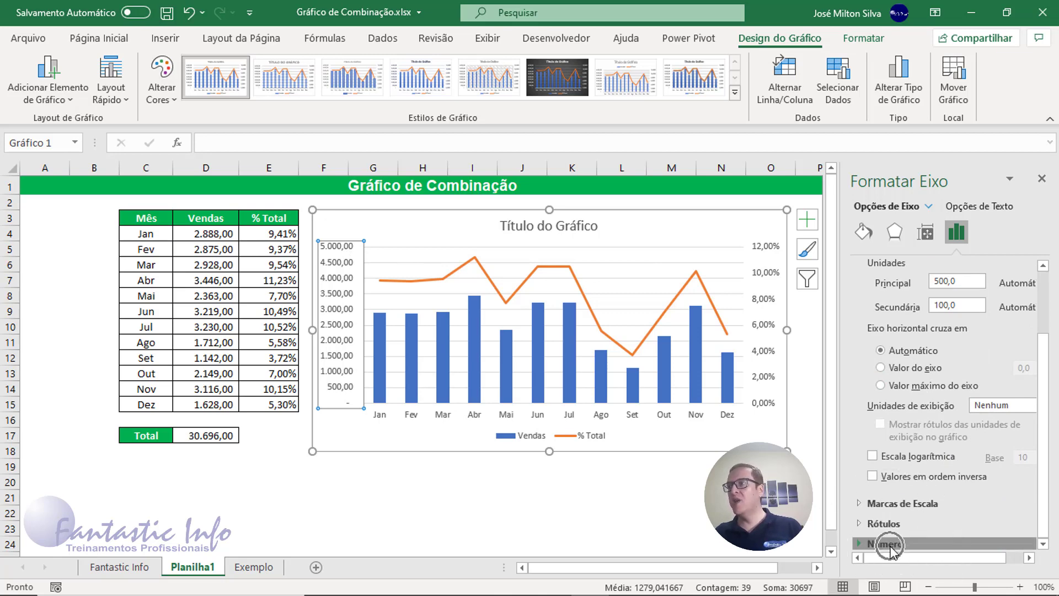
pyautogui.scroll(-4, 902, 532)
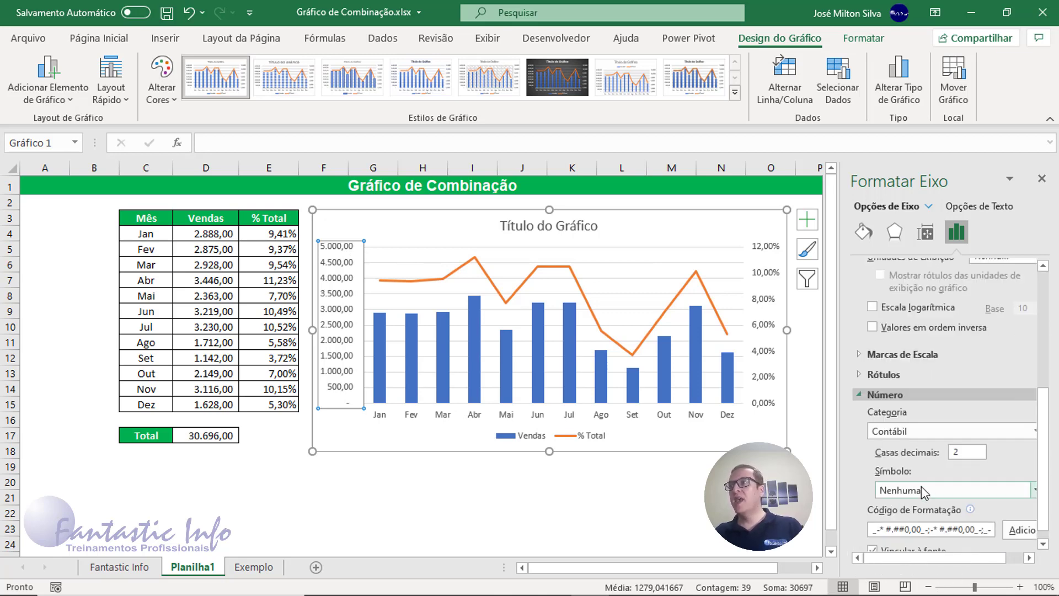
pyautogui.doubleClick(970, 439)
pyautogui.write('0')
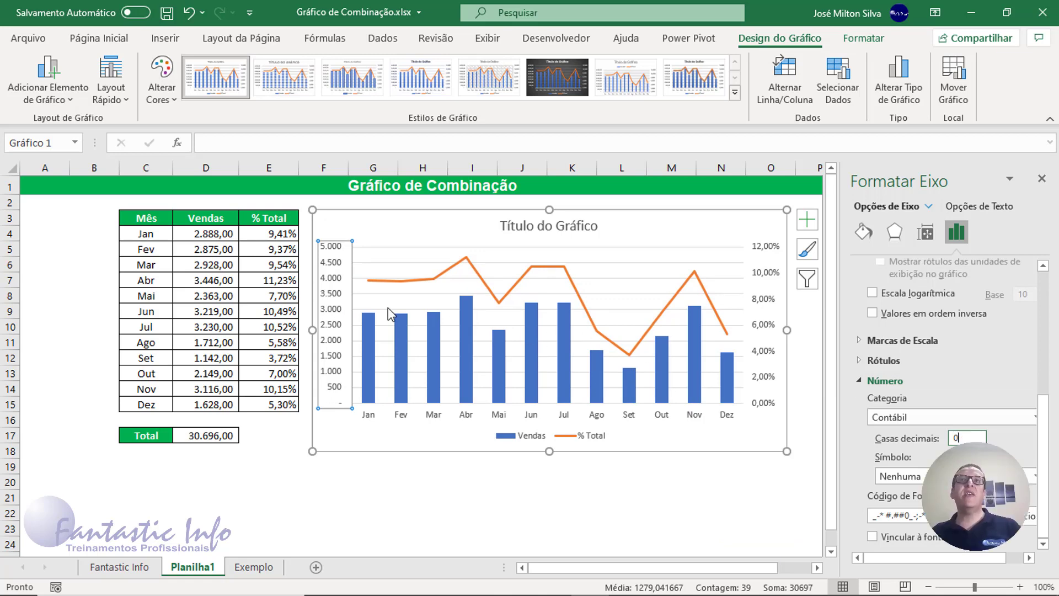
# Delete the chart's major horizontal gridlines, check the chart on the Exemplo sheet, and return to Planilha1 without the formatting pane
pyautogui.click(450, 309)
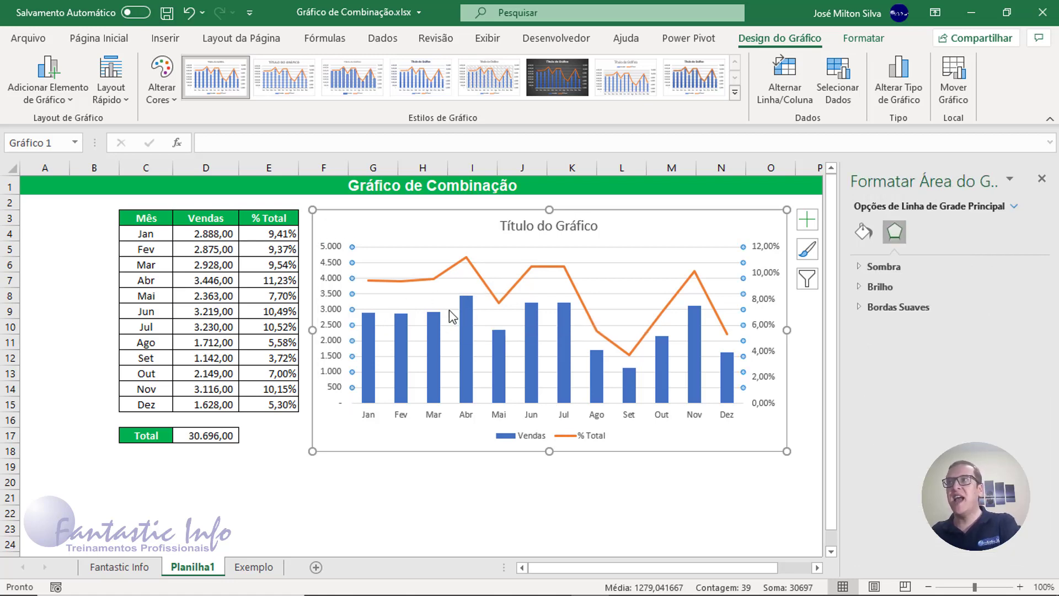
pyautogui.press('Escape')
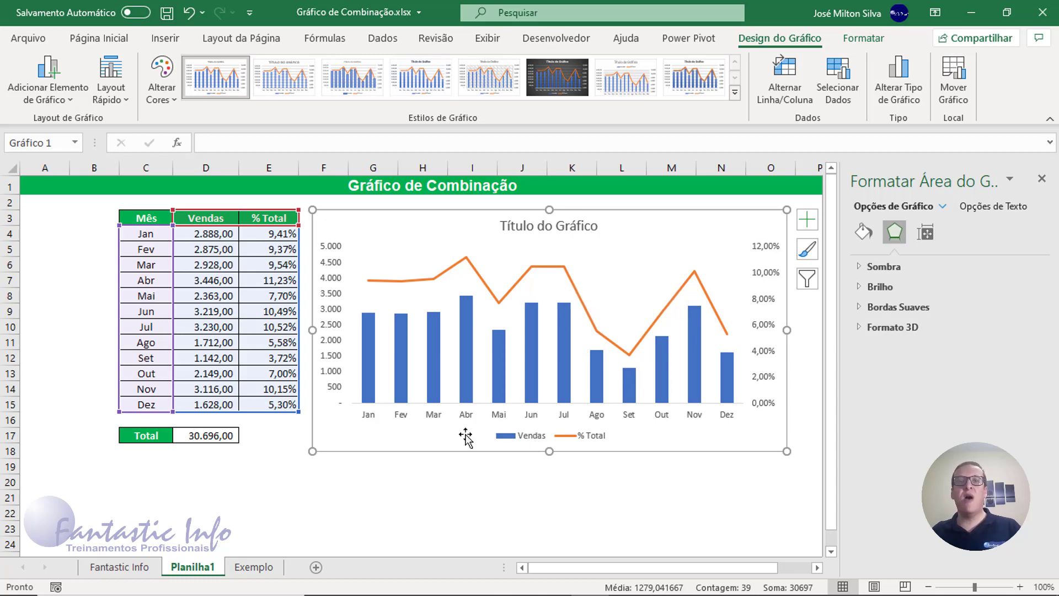
pyautogui.click(253, 567)
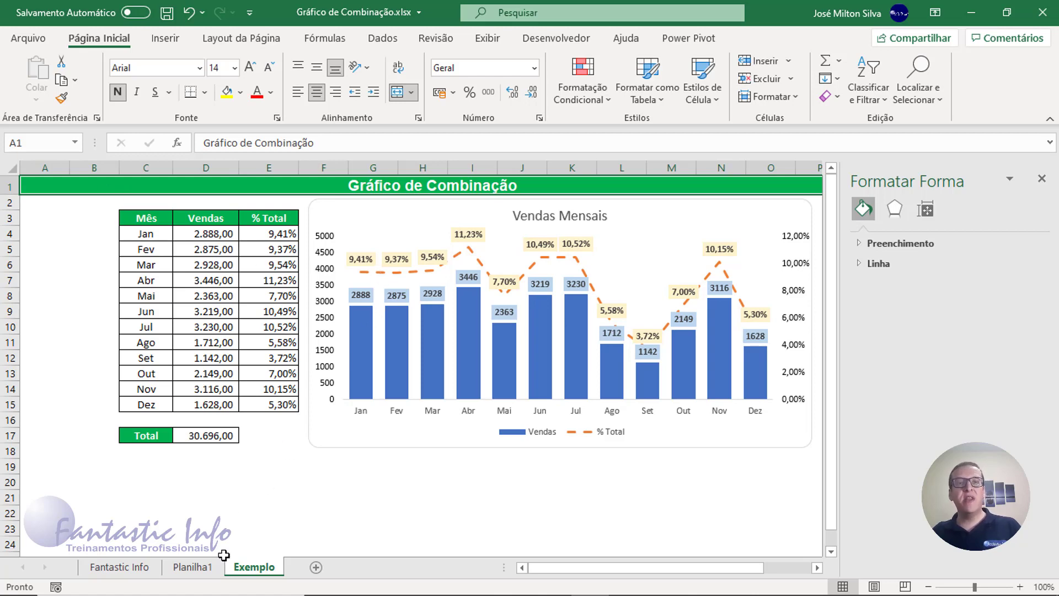
pyautogui.click(199, 567)
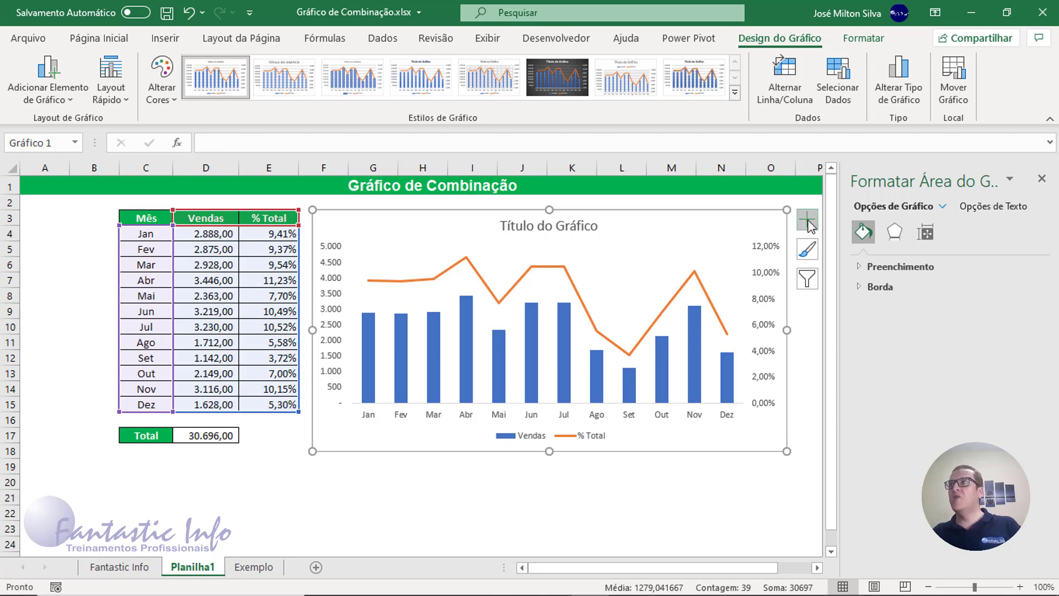
pyautogui.click(1041, 178)
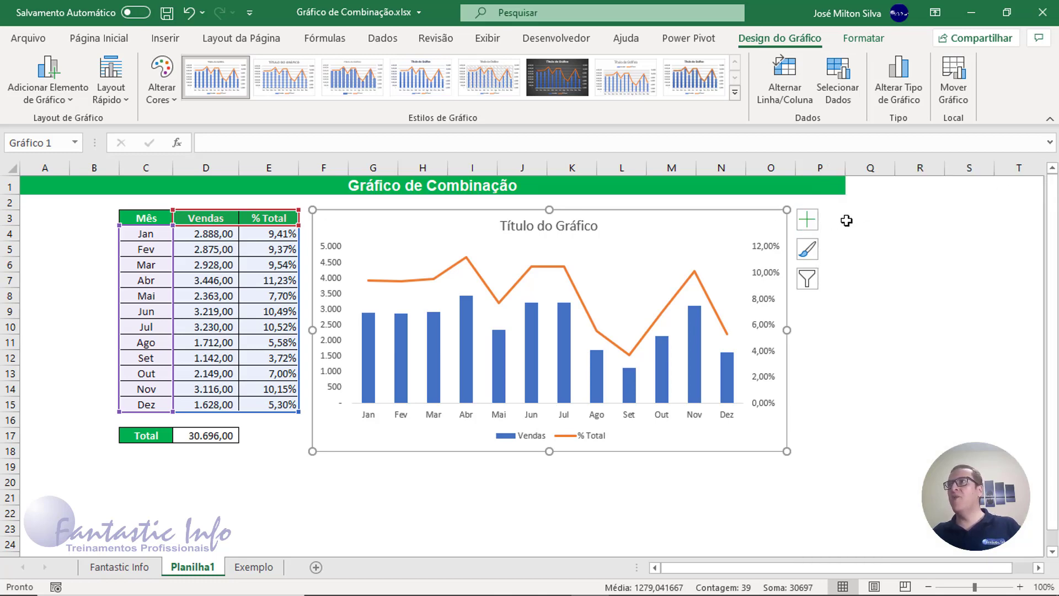
# Add data labels (Rótulos de Dados) to both series of the chart
pyautogui.click(807, 222)
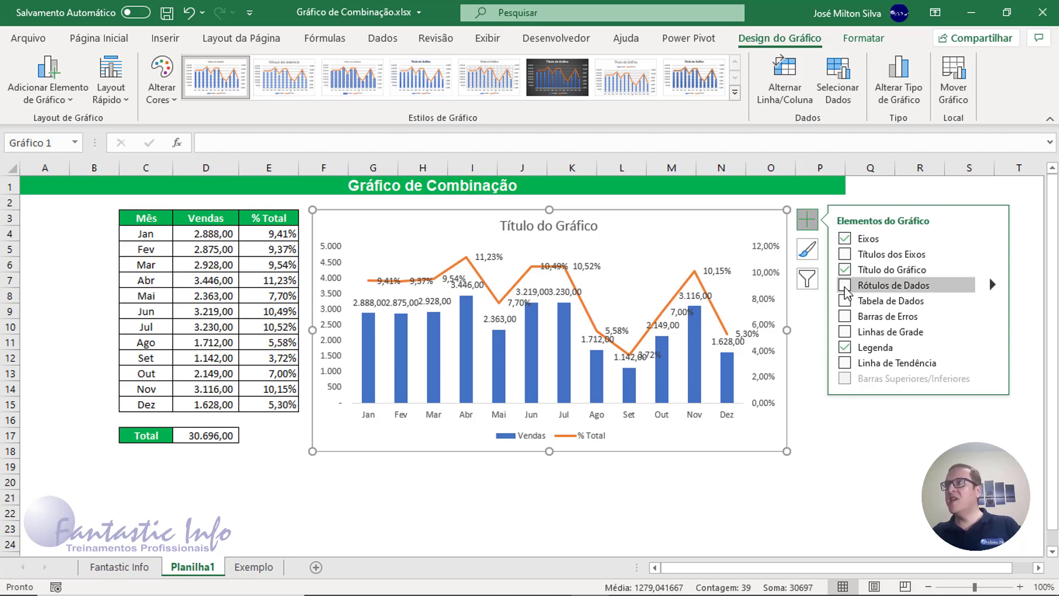
pyautogui.click(845, 285)
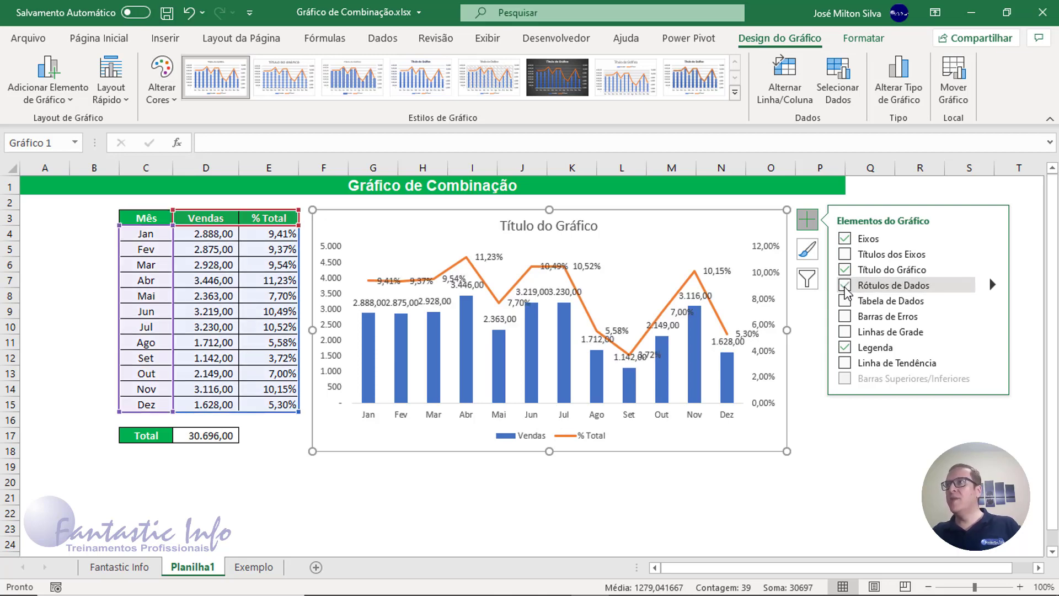
pyautogui.click(801, 224)
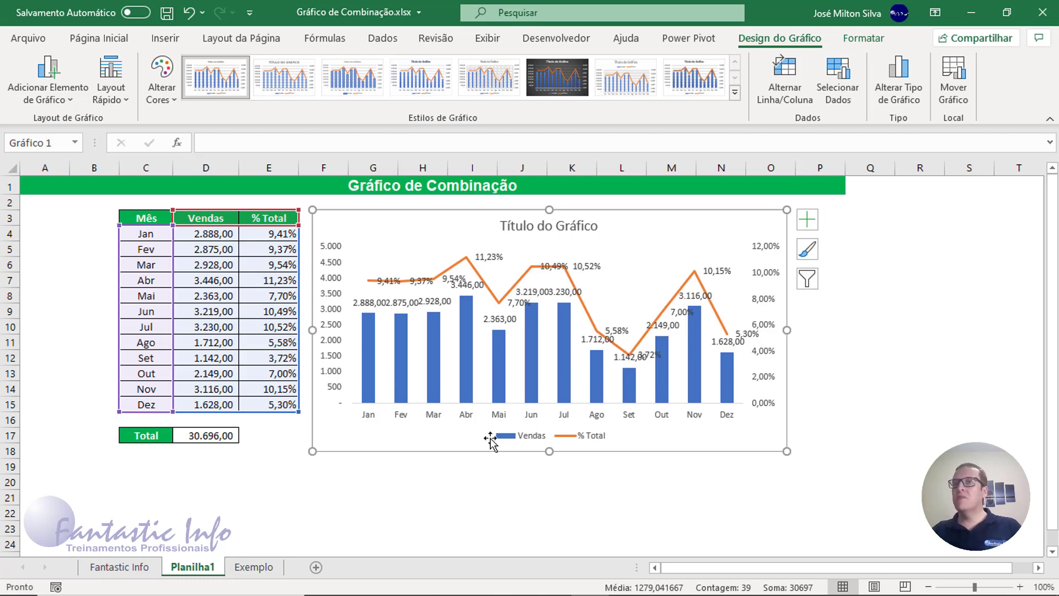
# Set the label position of the % Total line's data labels to Acima
pyautogui.click(389, 282)
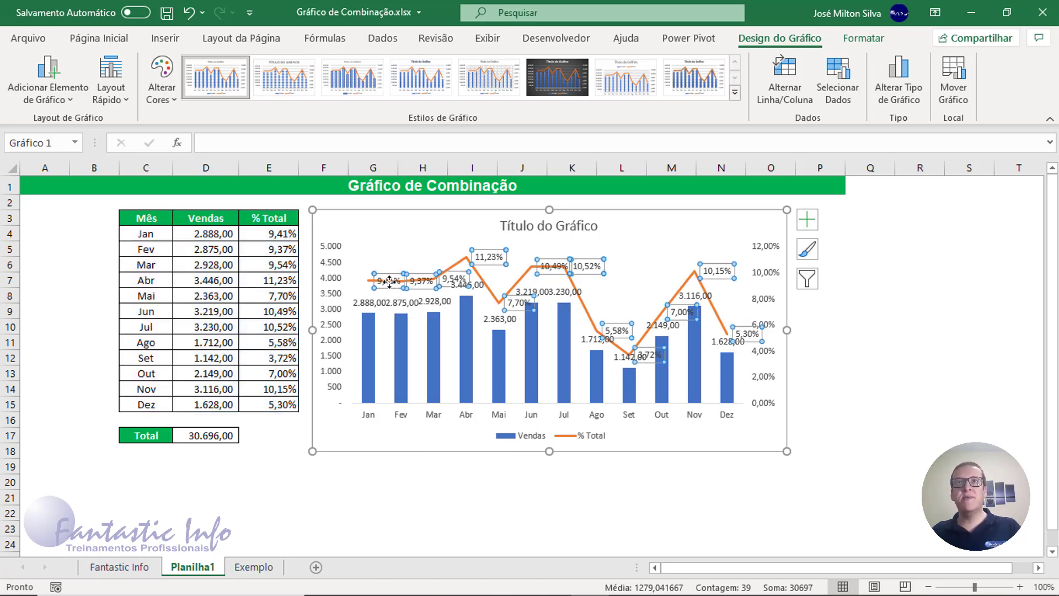
pyautogui.doubleClick(388, 282)
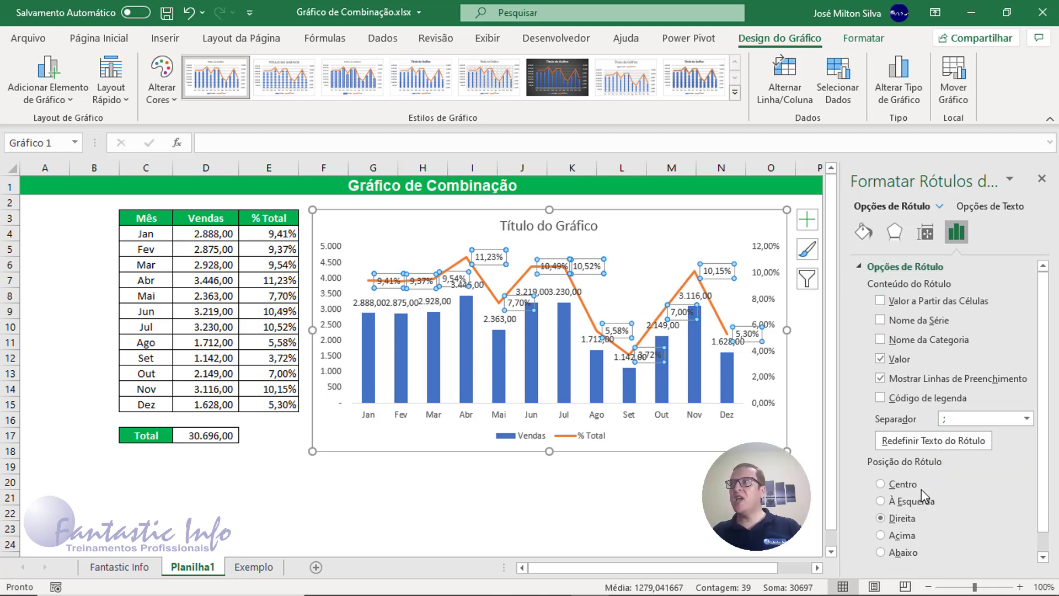
pyautogui.scroll(-1, 921, 489)
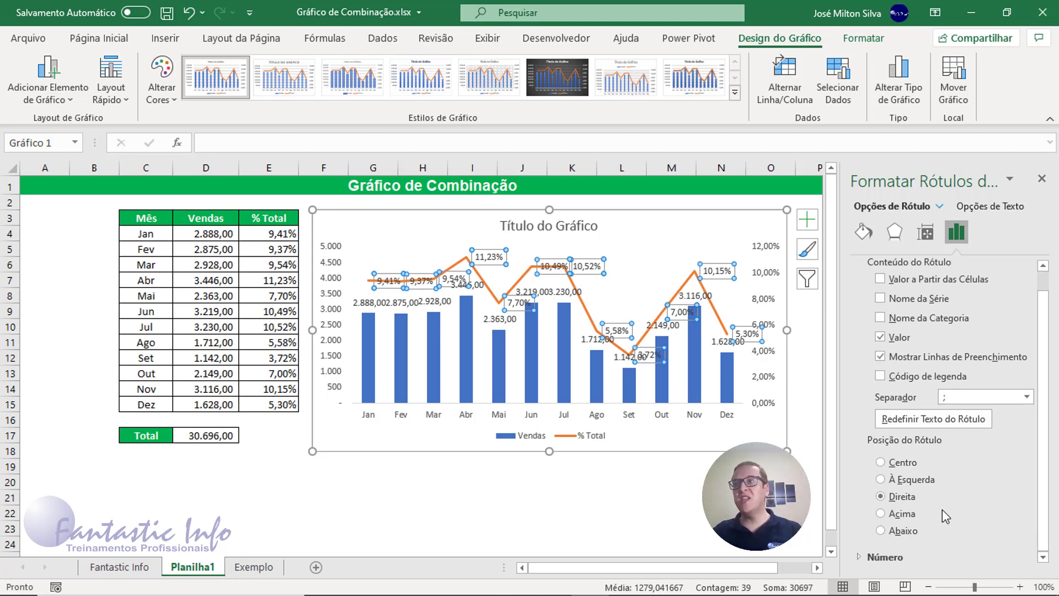
pyautogui.click(880, 513)
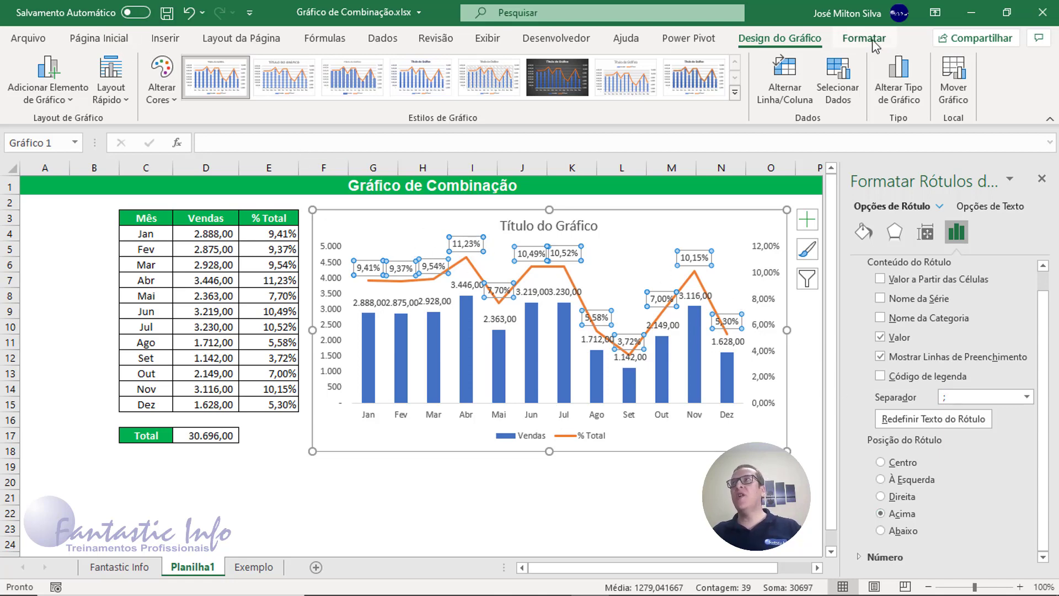
# Fill the % Total data labels with the lightest gold theme colour and make their text bold
pyautogui.click(852, 44)
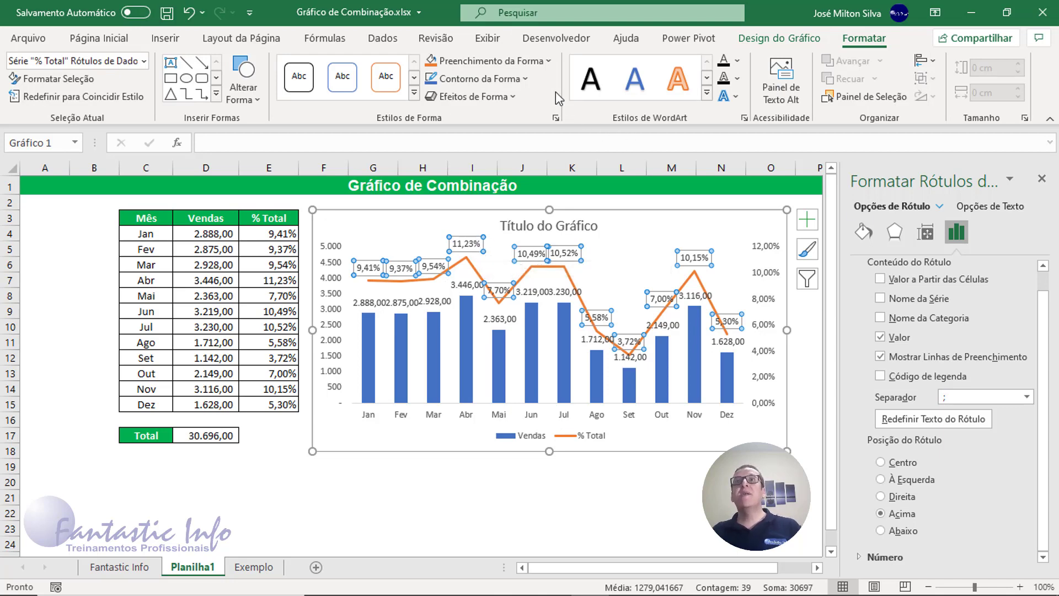
pyautogui.click(547, 60)
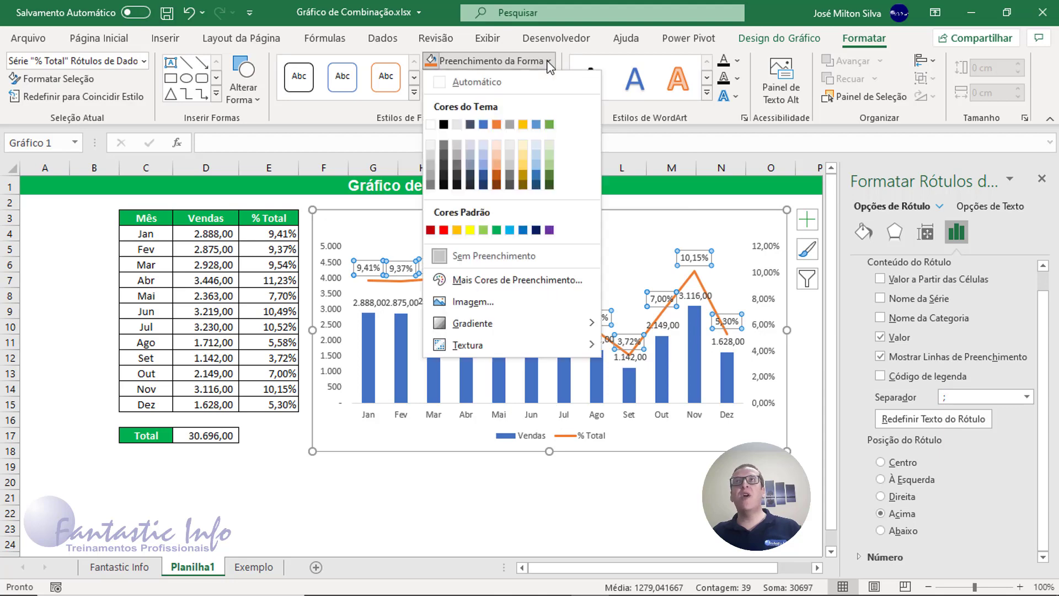
pyautogui.click(521, 145)
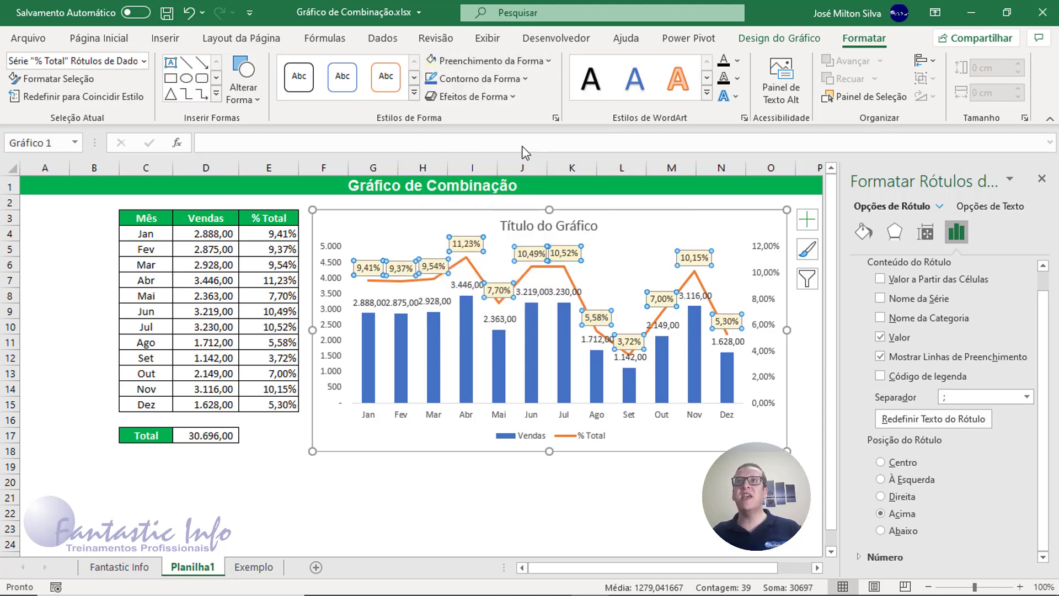
pyautogui.click(100, 40)
pyautogui.click(117, 92)
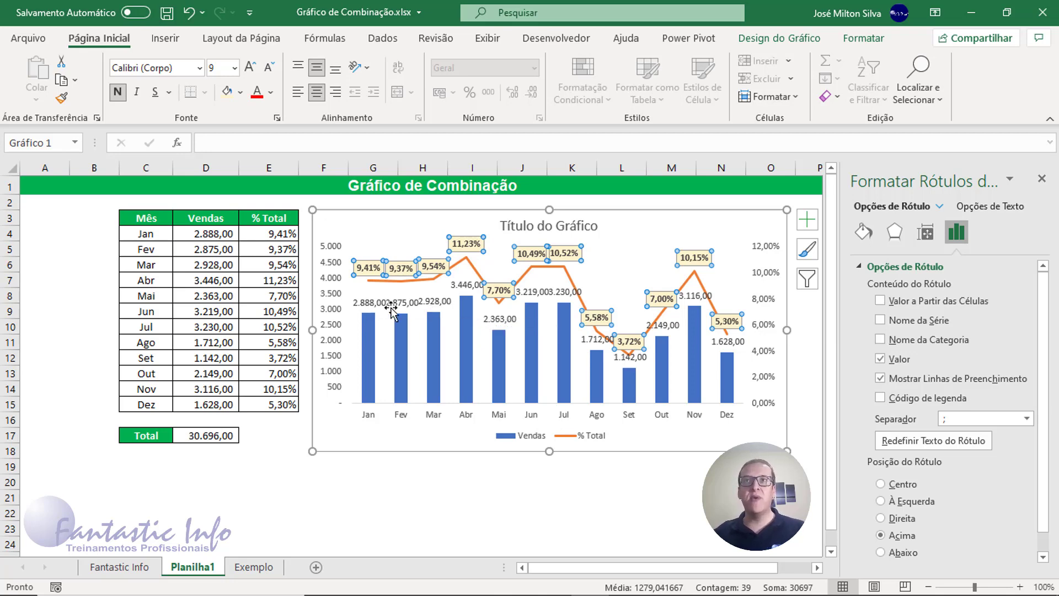
# Format the Vendas data labels with number format code 0 and turn on the thousands separator (Usar Separador de Milhar)
pyautogui.click(366, 310)
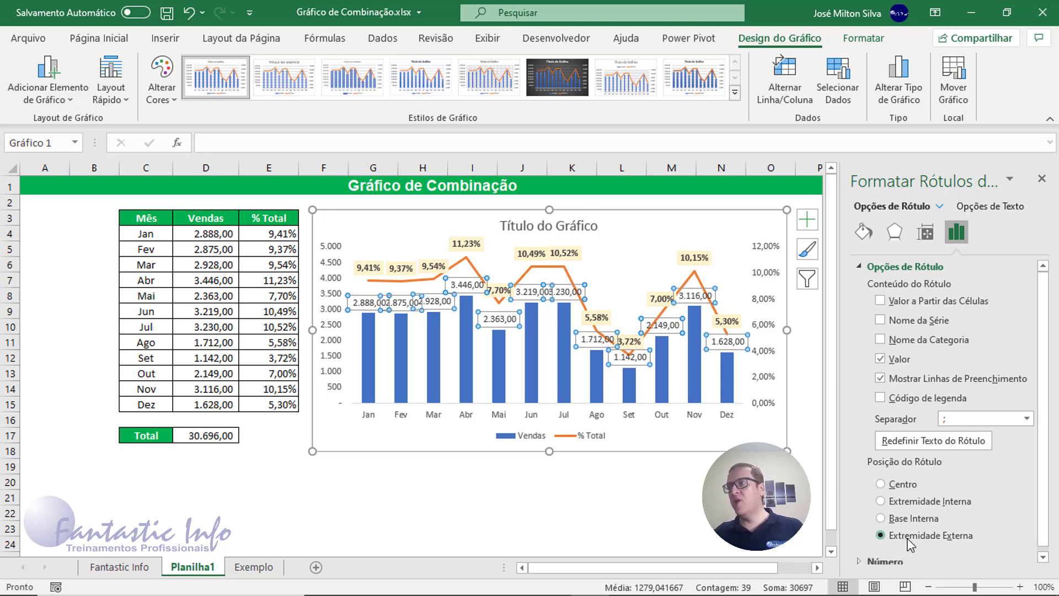
pyautogui.press('ctrl')
pyautogui.scroll(-1, 924, 529)
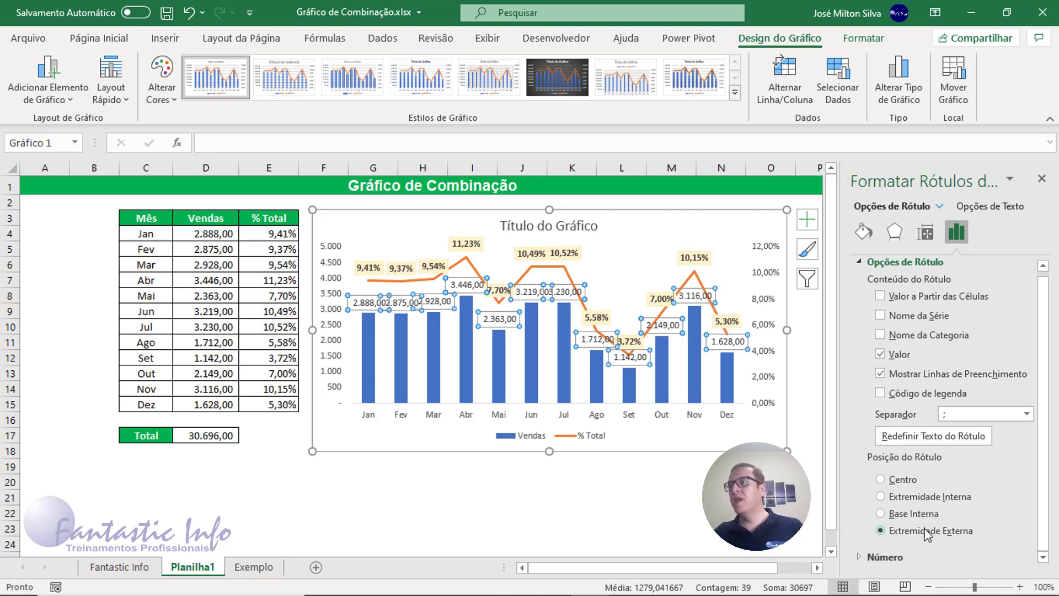
pyautogui.press('ctrl')
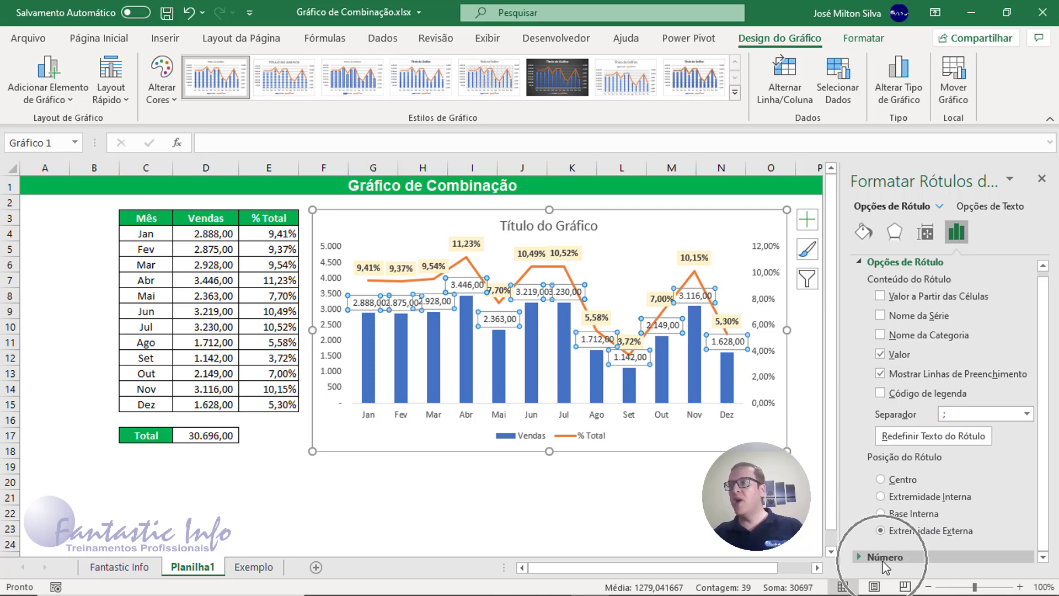
pyautogui.click(882, 556)
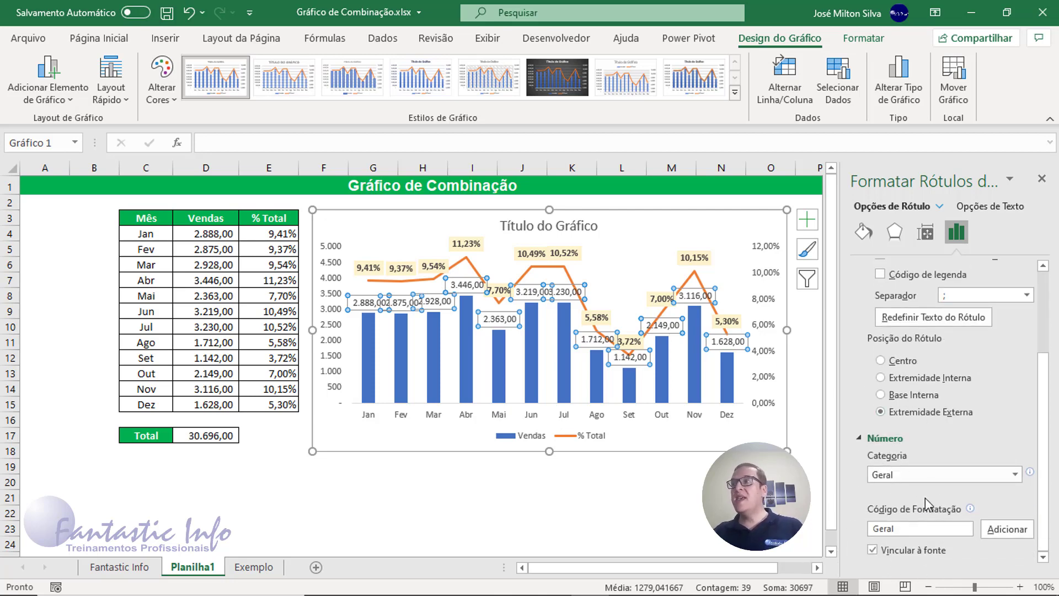
pyautogui.moveTo(905, 530); pyautogui.dragTo(868, 531)
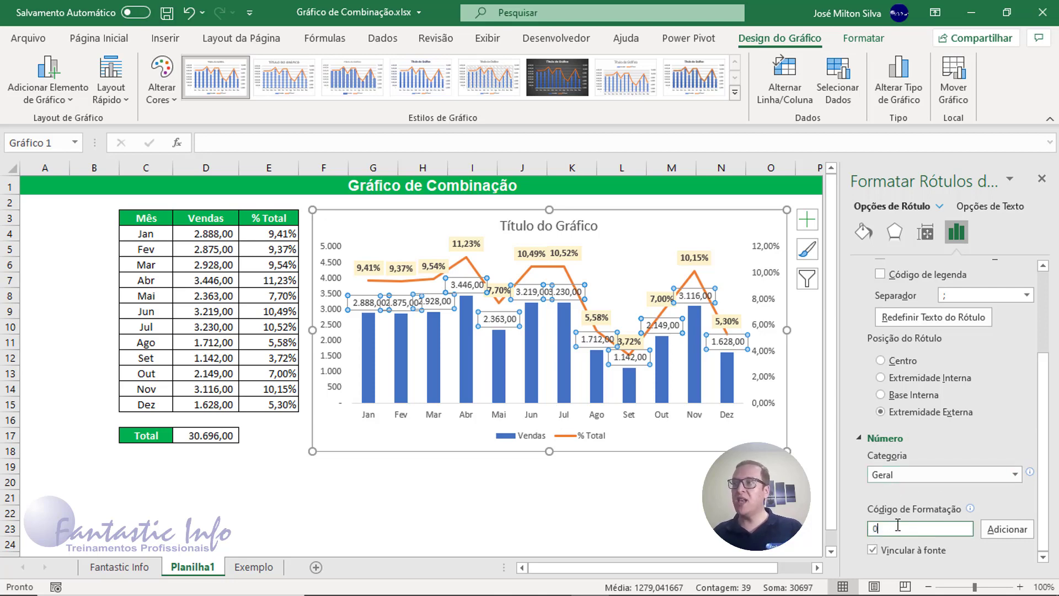
pyautogui.write('0')
pyautogui.click(1014, 526)
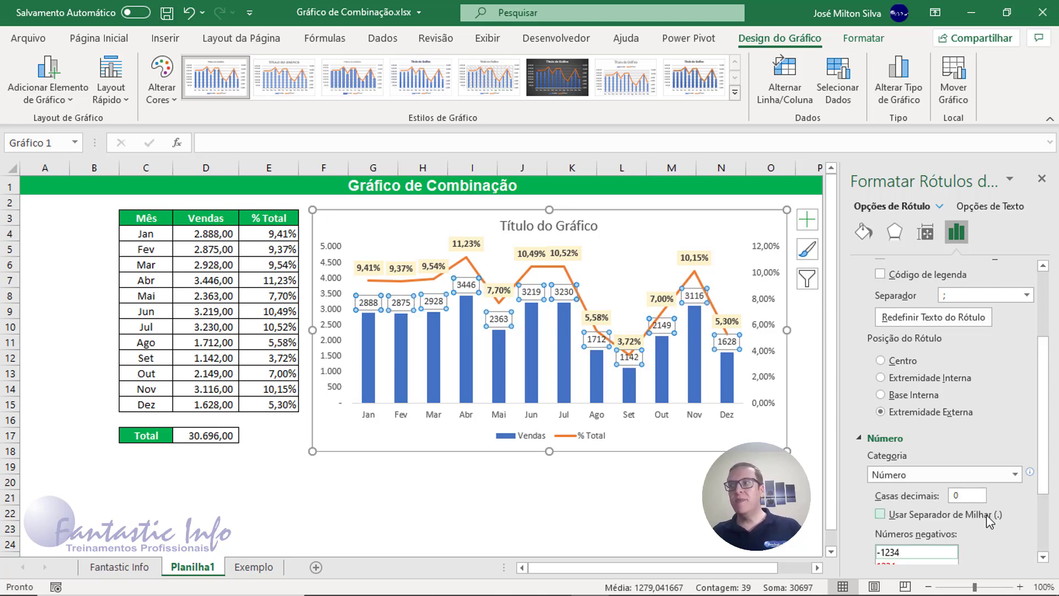
pyautogui.click(880, 517)
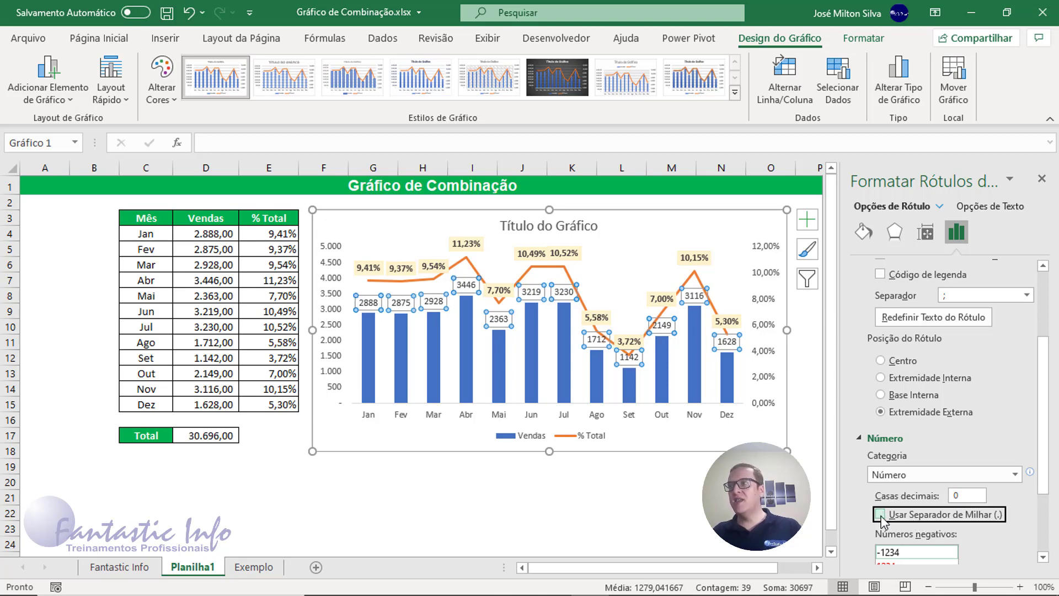
pyautogui.click(895, 518)
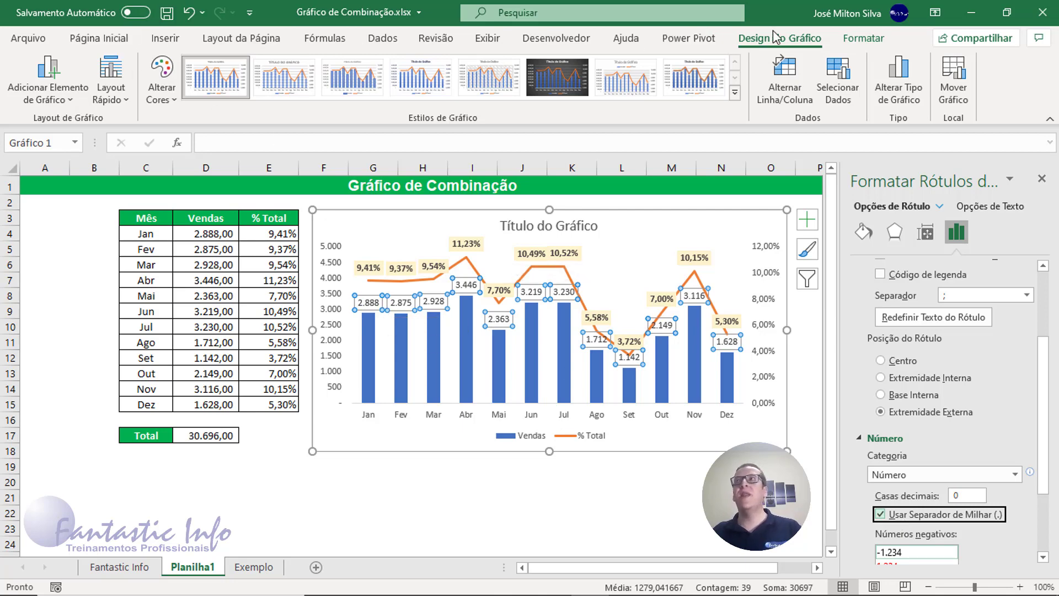
# Fill the Vendas data labels with a light blue theme colour and make their text bold
pyautogui.click(865, 39)
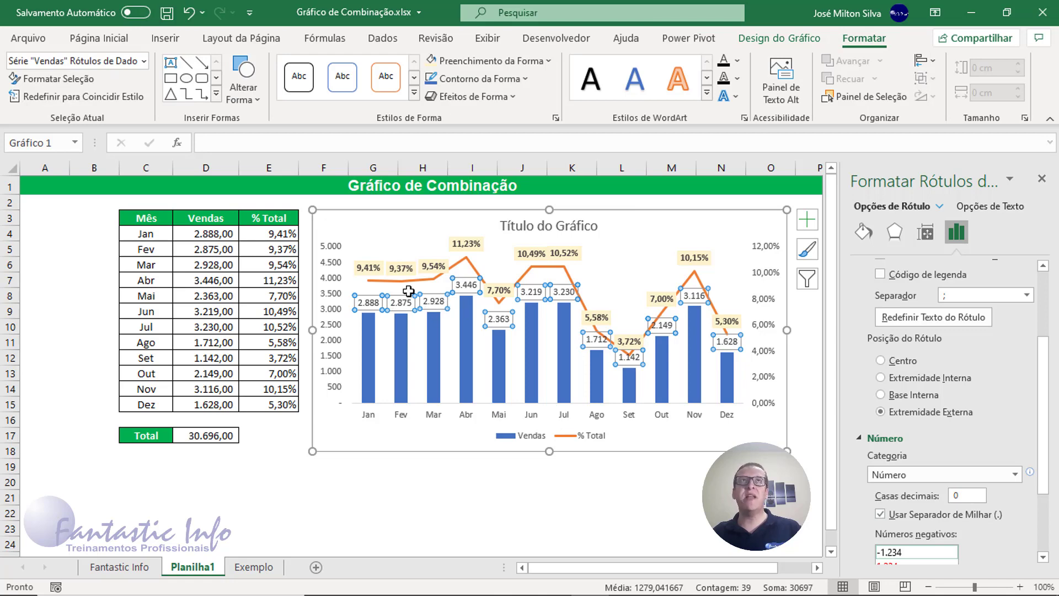
pyautogui.hotkey('ctrl', 'q')
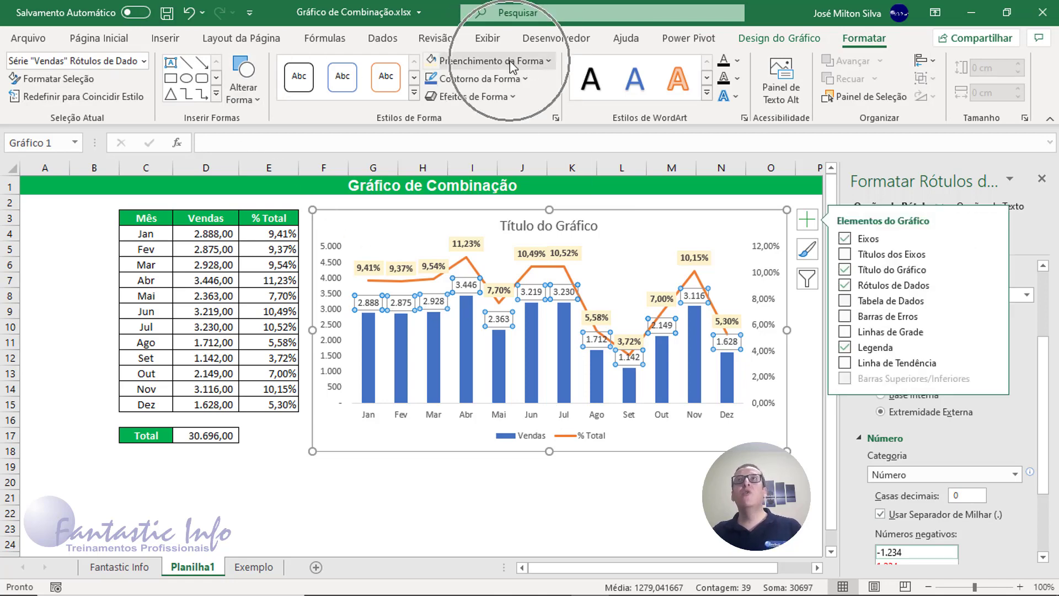
pyautogui.click(809, 219)
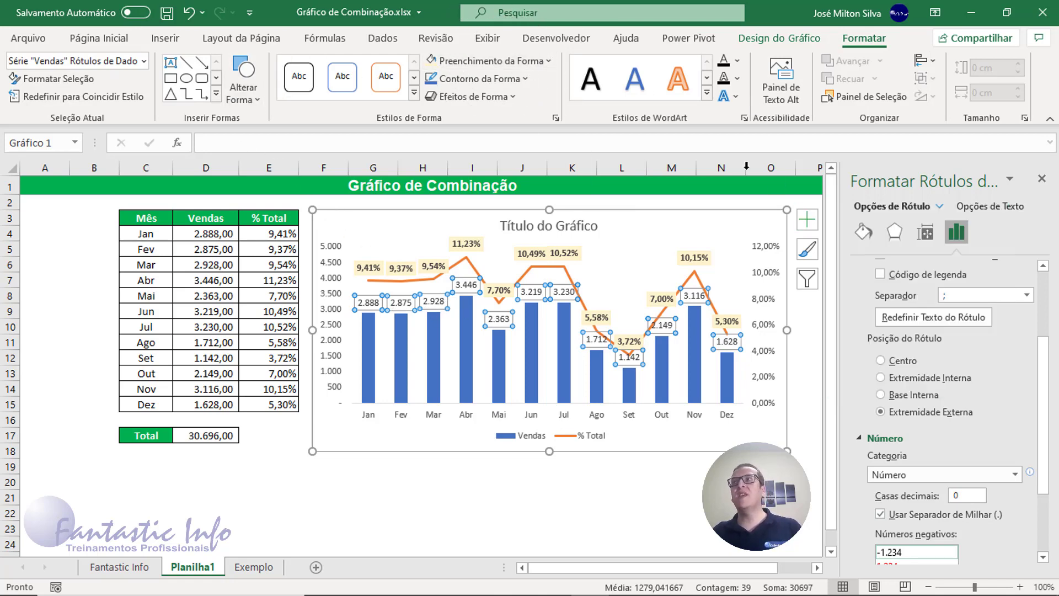
pyautogui.click(540, 61)
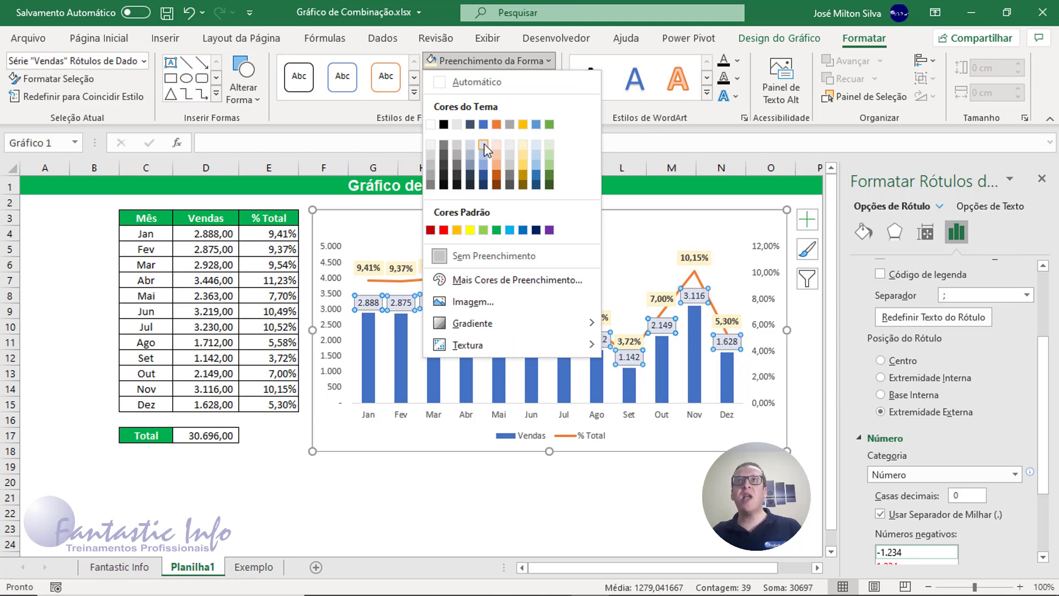
pyautogui.click(532, 156)
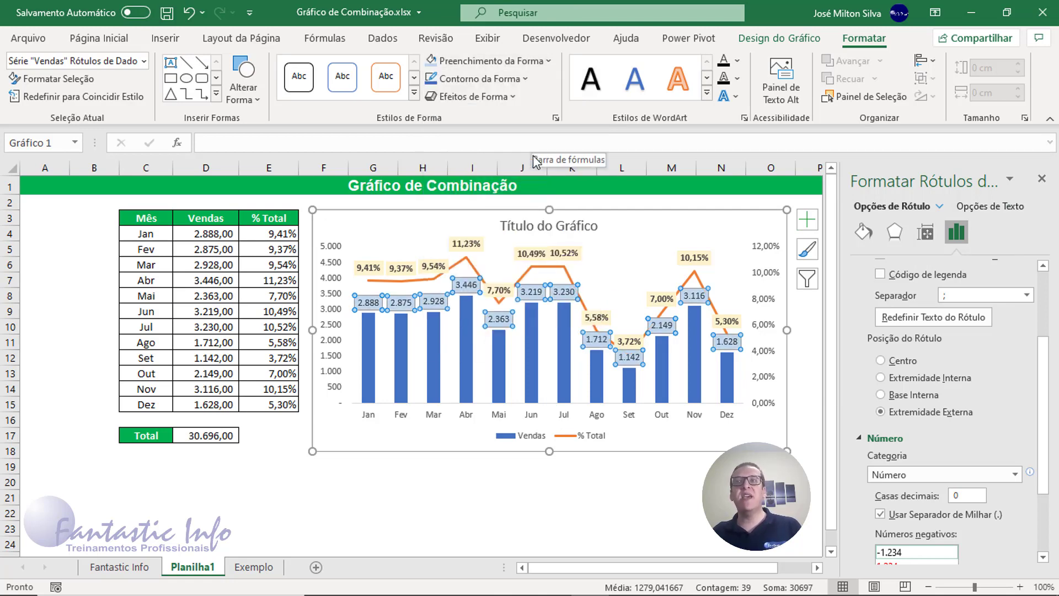
pyautogui.click(100, 40)
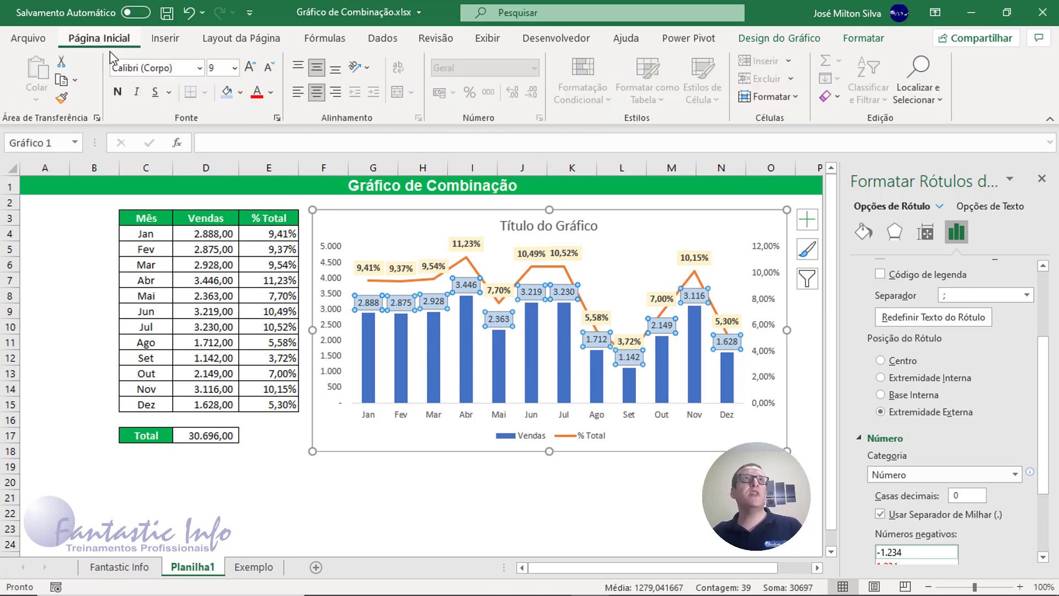
pyautogui.click(117, 92)
# Move the whole chart slightly so that it sits right beside the data table
pyautogui.moveTo(367, 217); pyautogui.dragTo(357, 216)
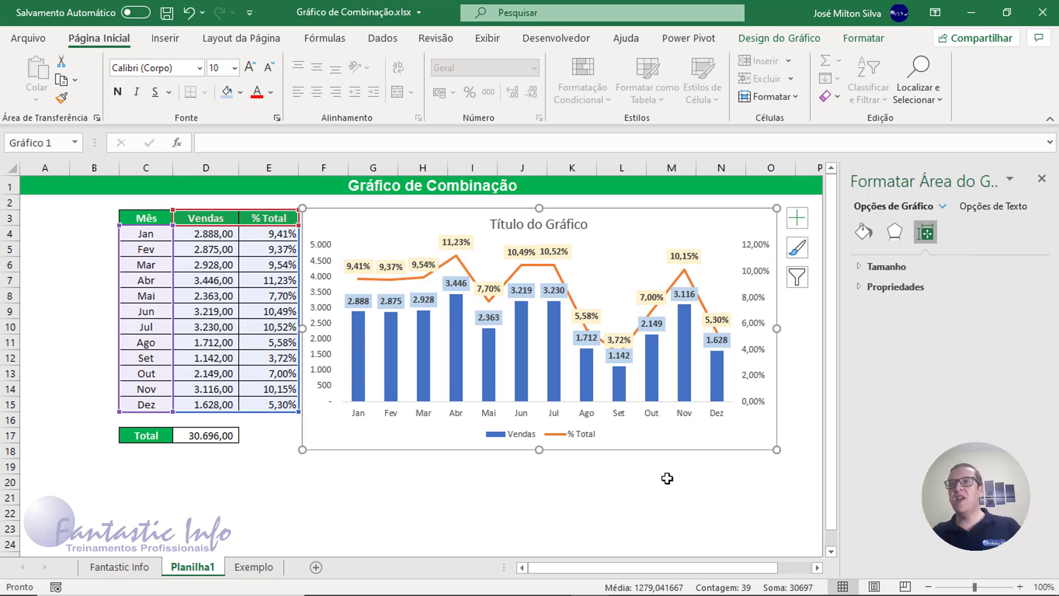
pyautogui.click(561, 479)
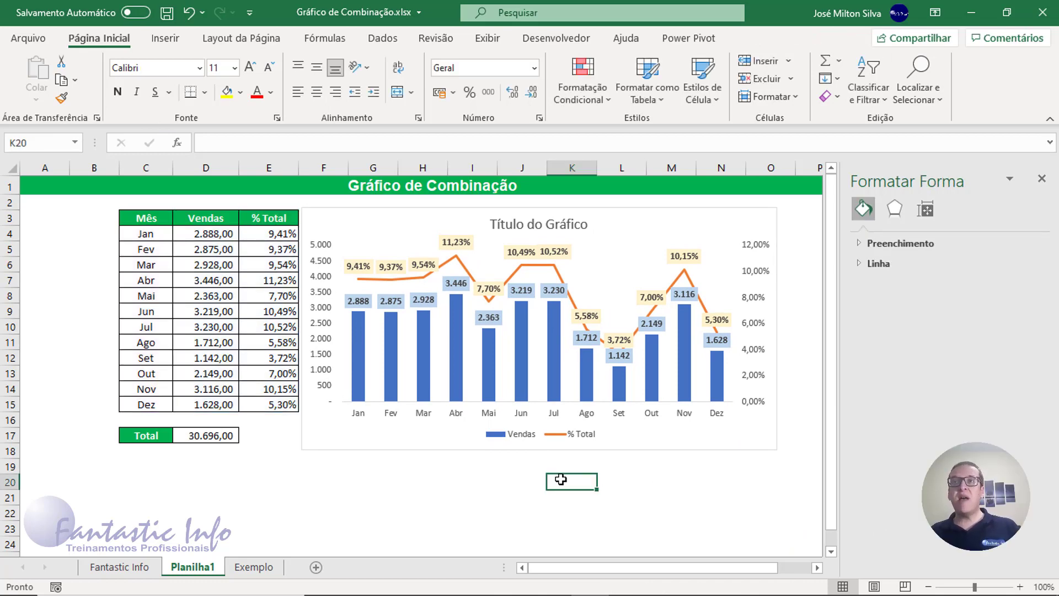
pyautogui.click(622, 210)
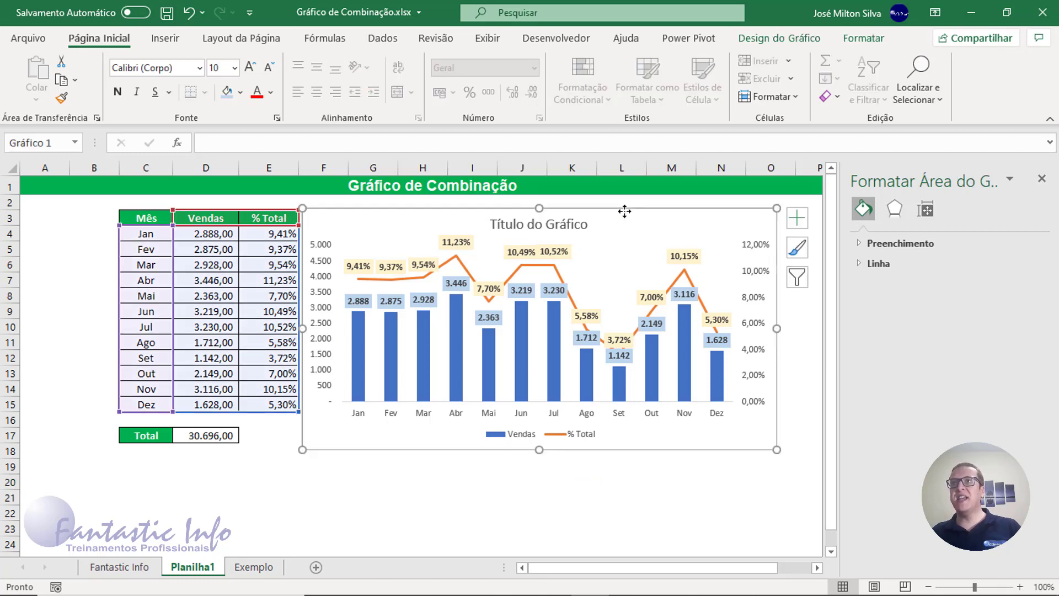
# Change the chart title to "Vendas Mensais" and move the chart slightly up, close to the green heading
pyautogui.click(574, 225)
pyautogui.tripleClick(572, 226)
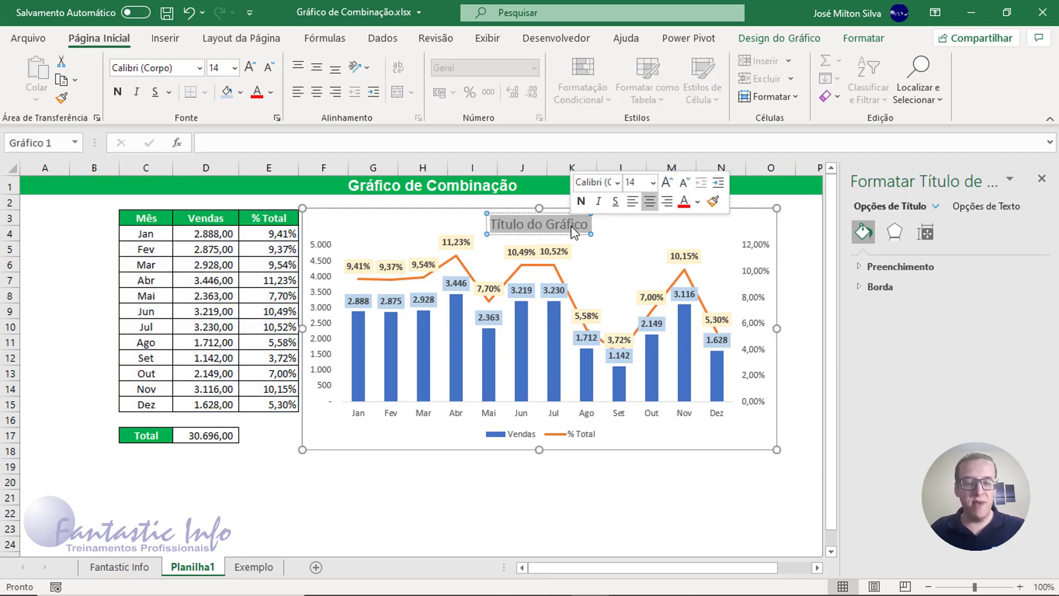
pyautogui.write('VENDAS')
pyautogui.press('BackSpace')
pyautogui.press('BackSpace')
pyautogui.press('BackSpace')
pyautogui.press('BackSpace')
pyautogui.press('BackSpace')
pyautogui.press('BackSpace')
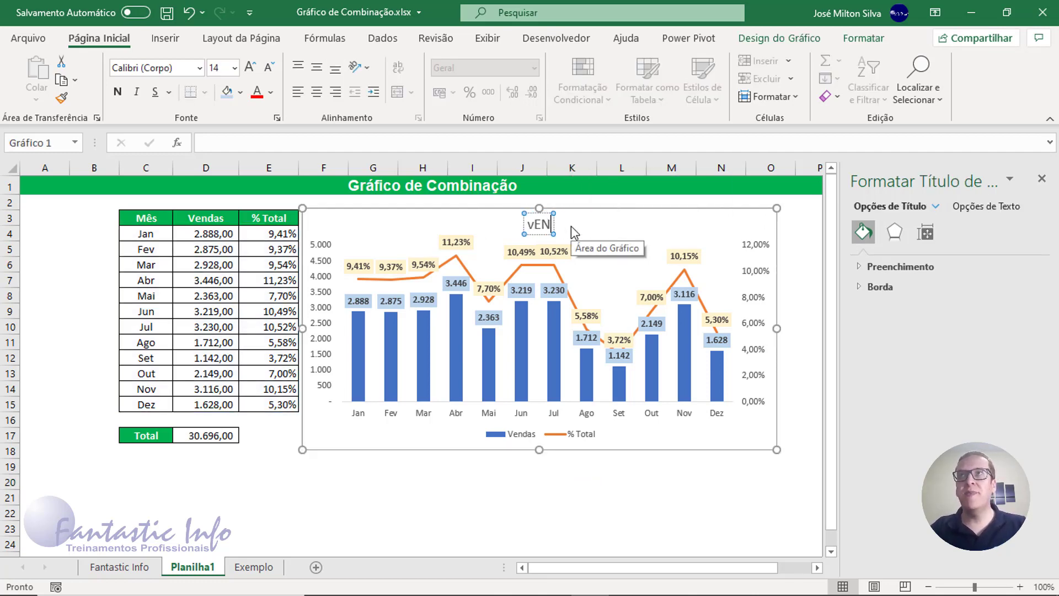
pyautogui.press('Escape')
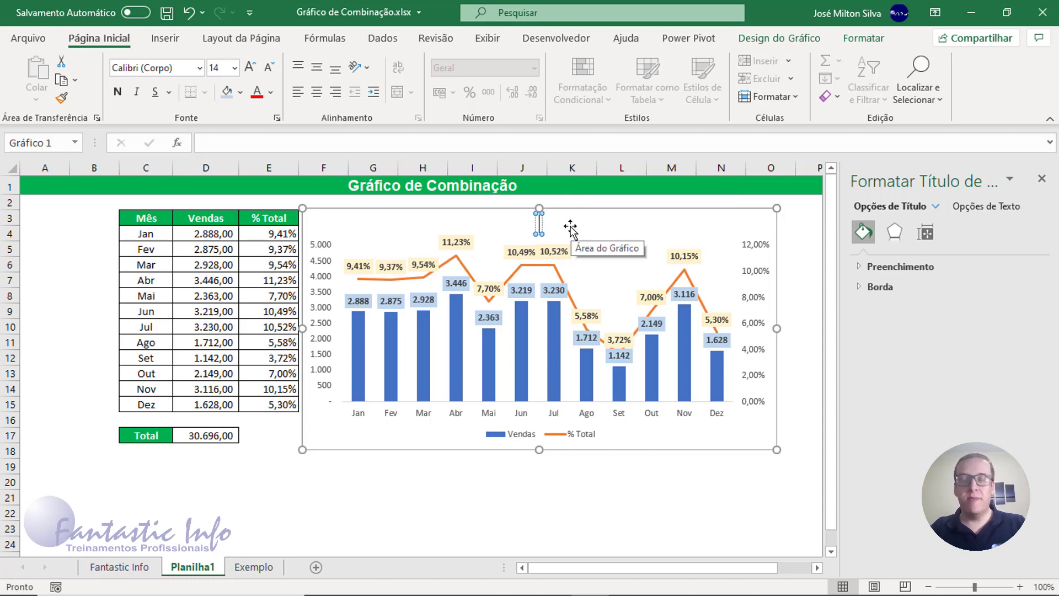
pyautogui.write('Vendas')
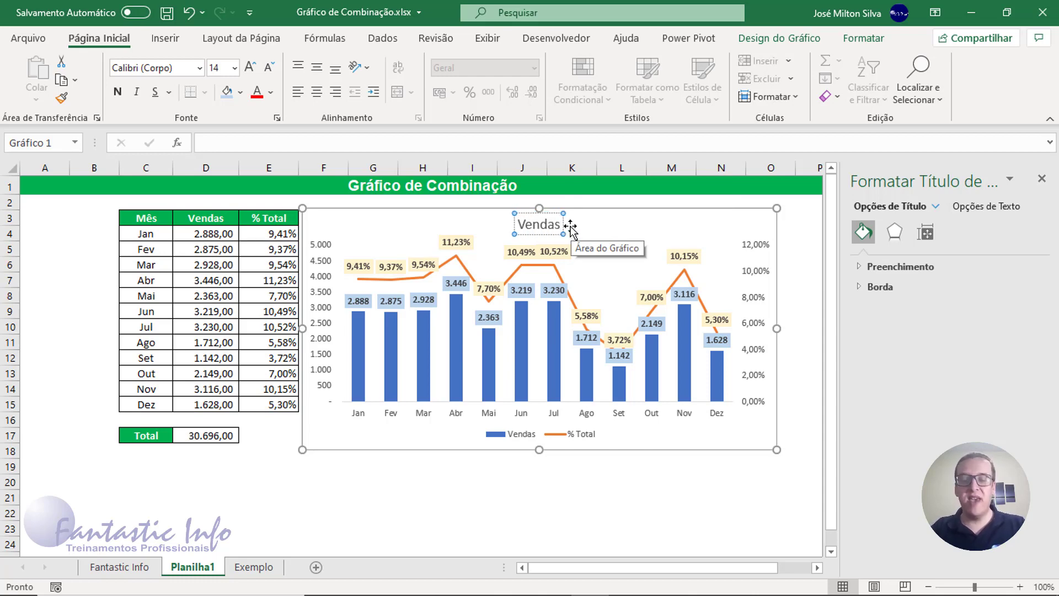
pyautogui.write(' Mensais')
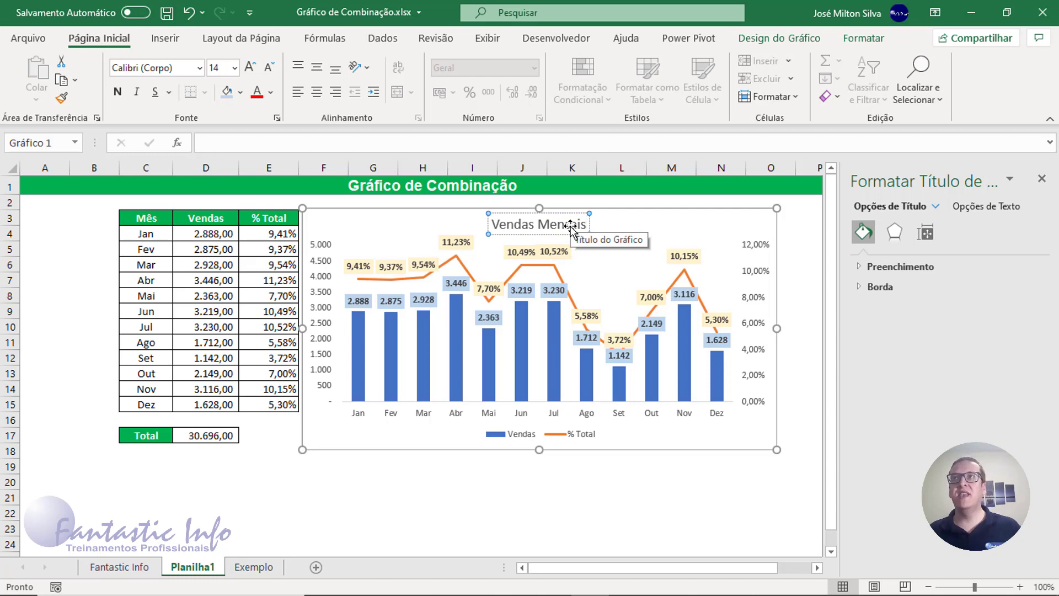
pyautogui.click(434, 215)
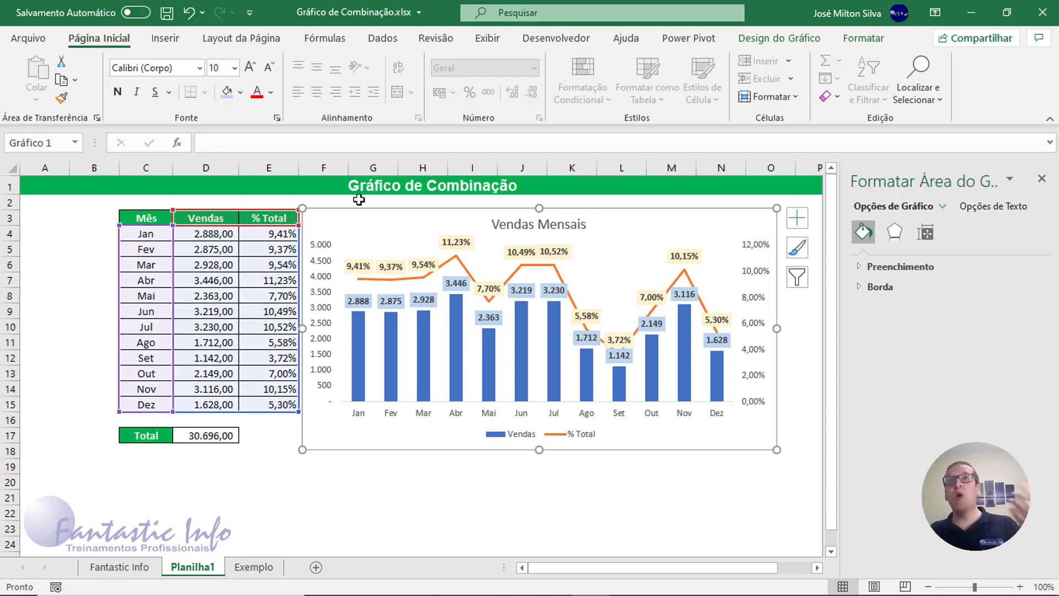
pyautogui.moveTo(587, 205); pyautogui.dragTo(586, 195)
# Try deleting the chart's secondary percentage axis and undo the deletion
pyautogui.click(323, 235)
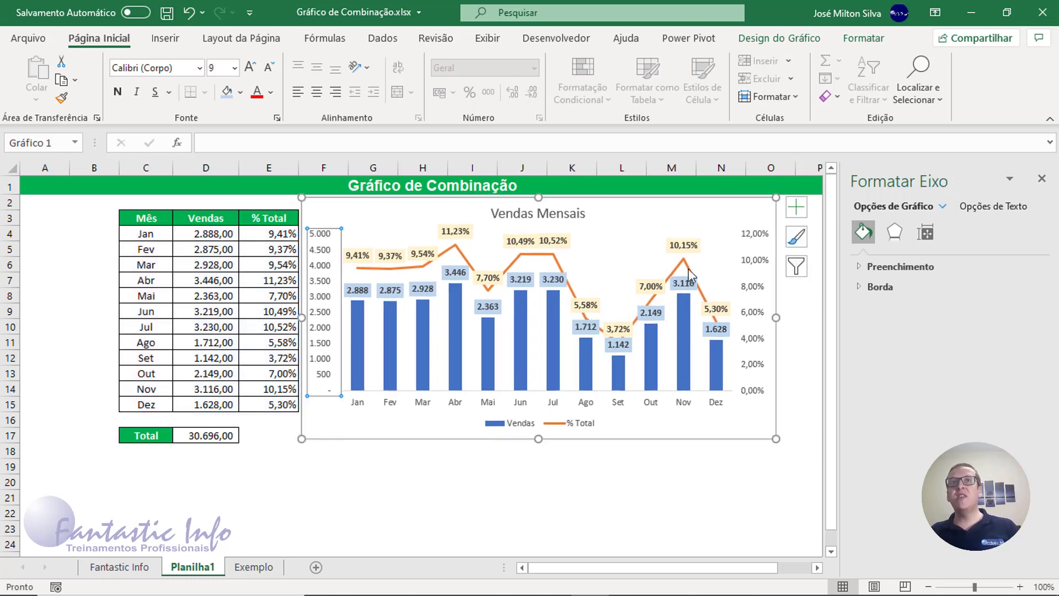
pyautogui.click(757, 260)
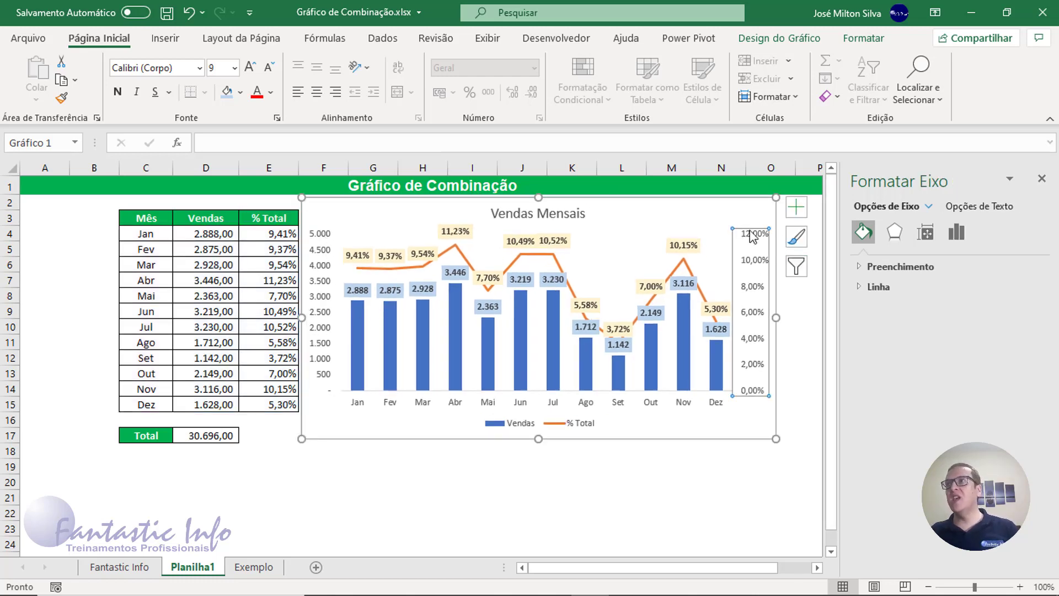
pyautogui.click(317, 266)
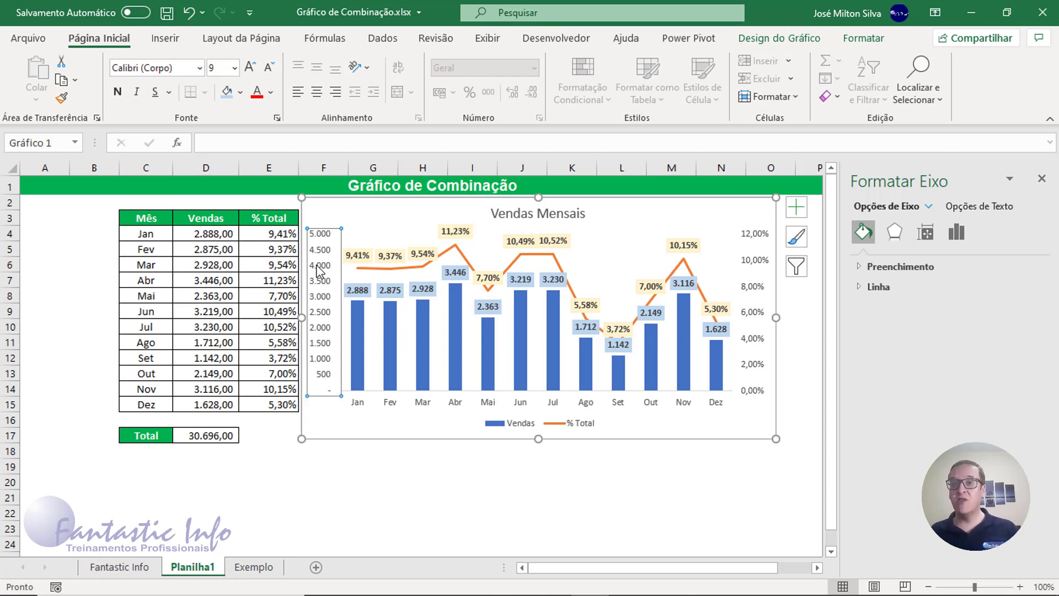
pyautogui.click(756, 292)
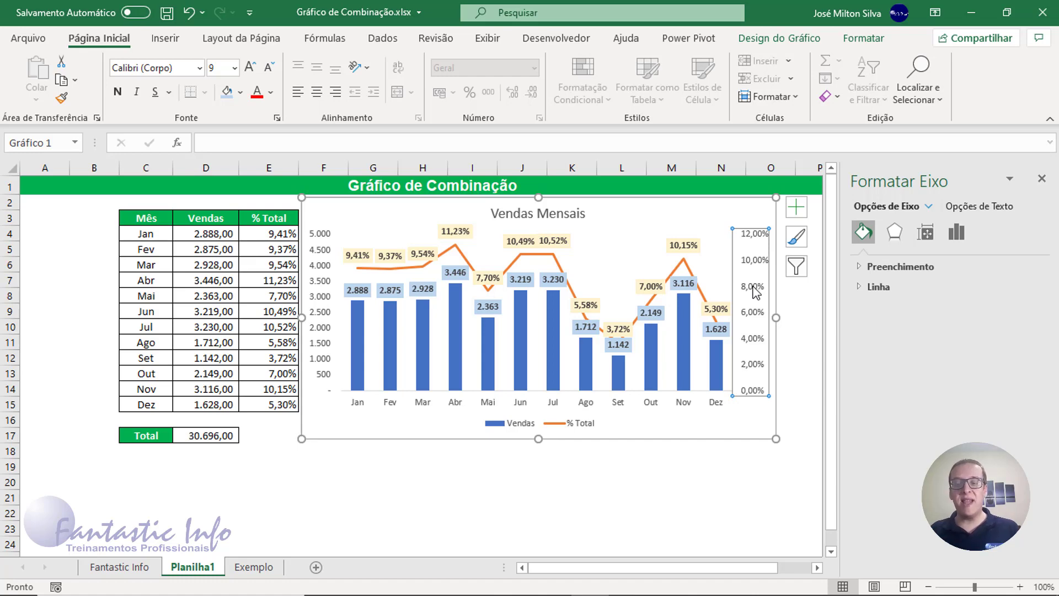
pyautogui.press('Delete')
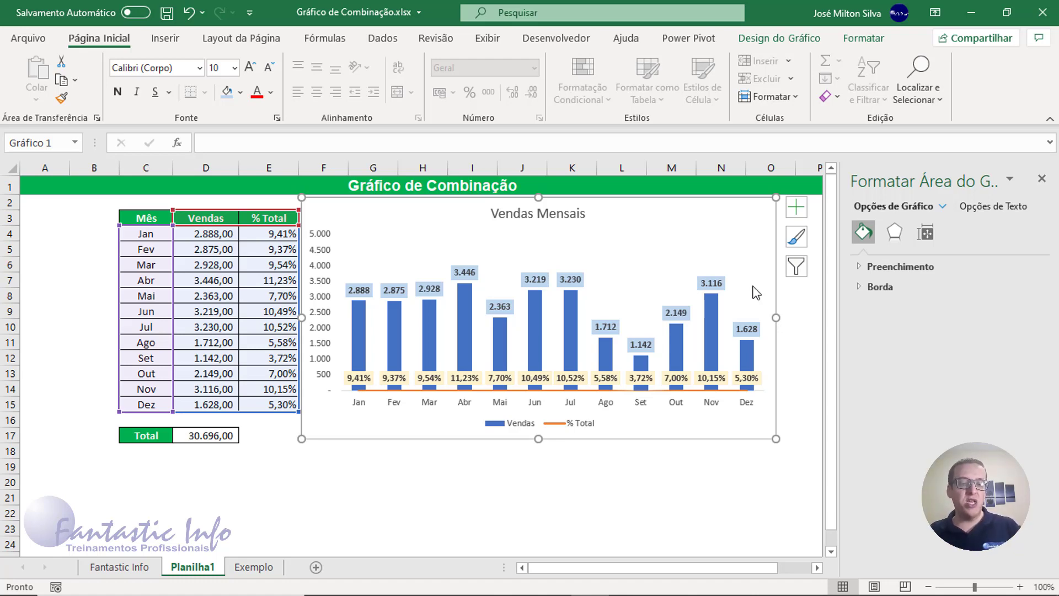
pyautogui.hotkey('ctrl', 'z')
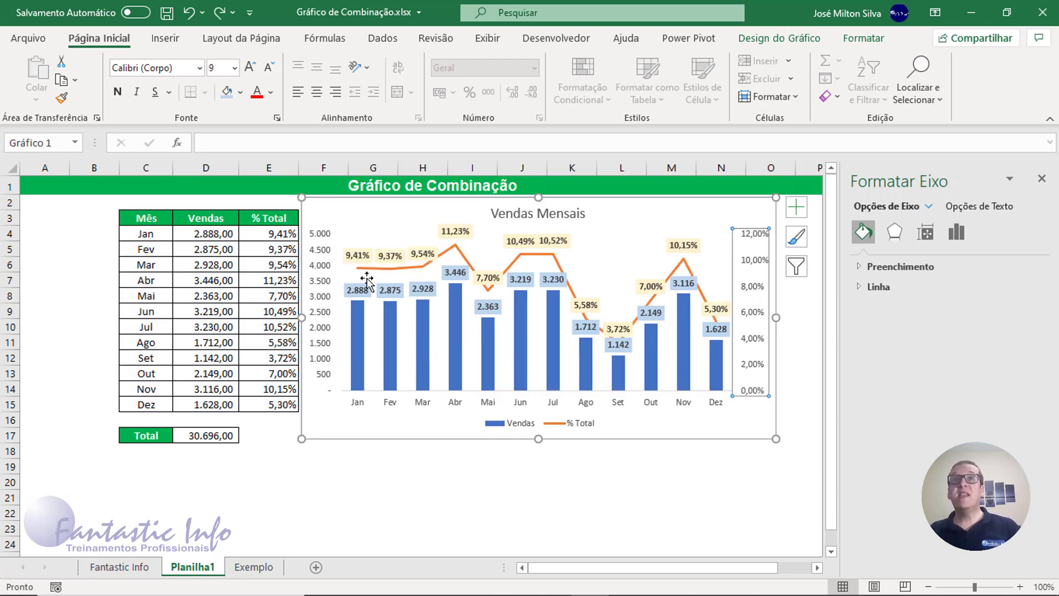
# Try deleting both the primary sales axis and the percentage axis of the chart, and undo both deletions
pyautogui.click(320, 269)
pyautogui.press('Delete')
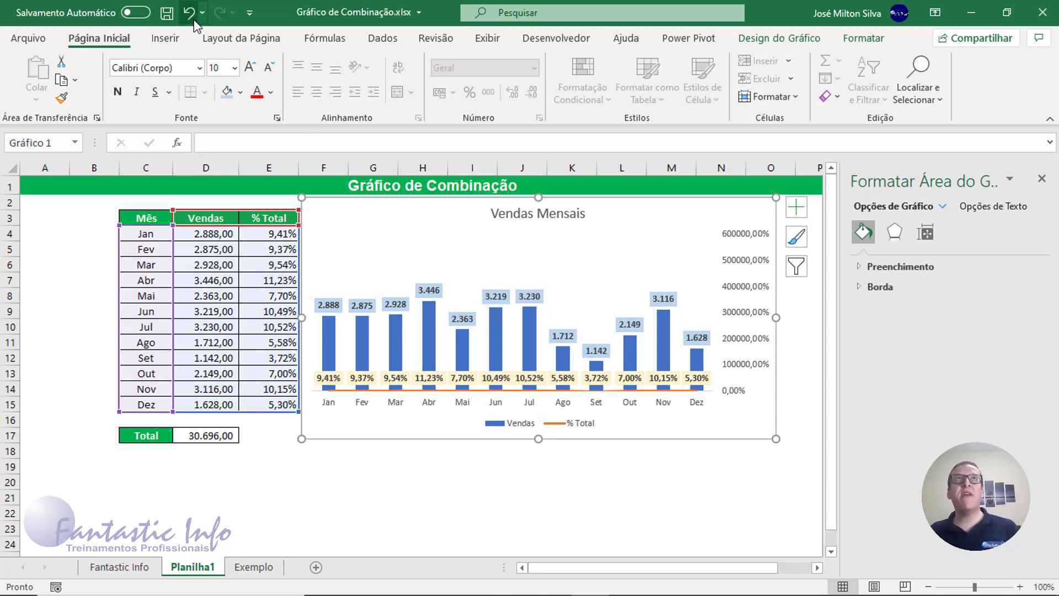
pyautogui.click(755, 297)
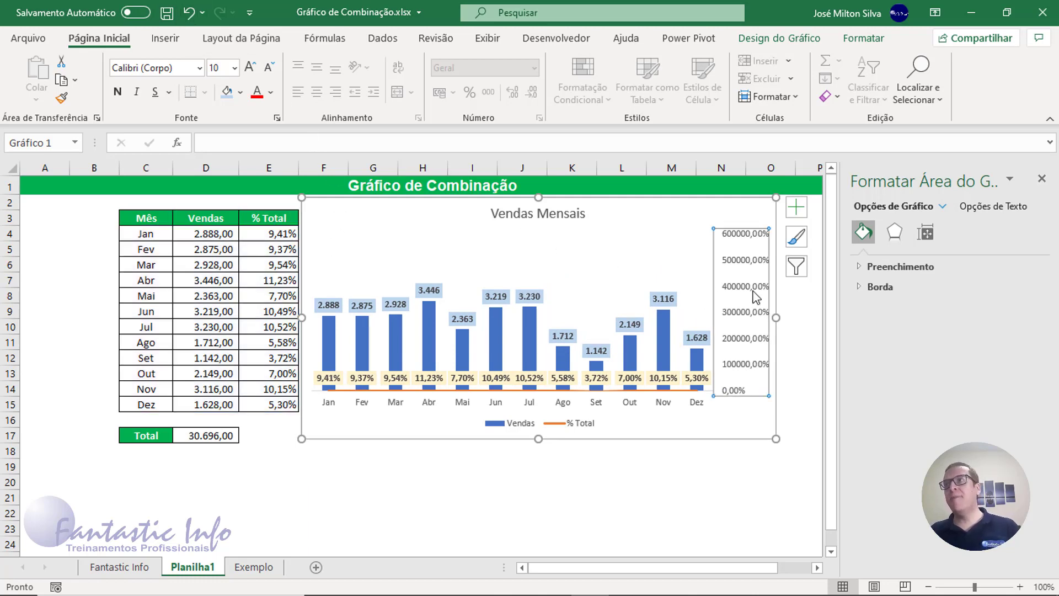
pyautogui.press('Delete')
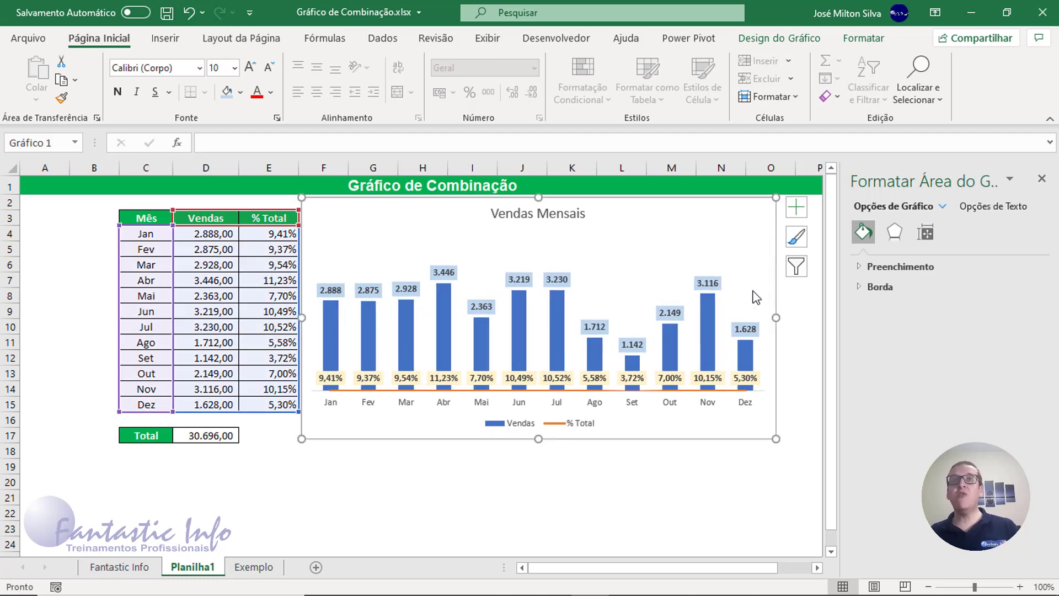
pyautogui.click(189, 13)
pyautogui.click(188, 14)
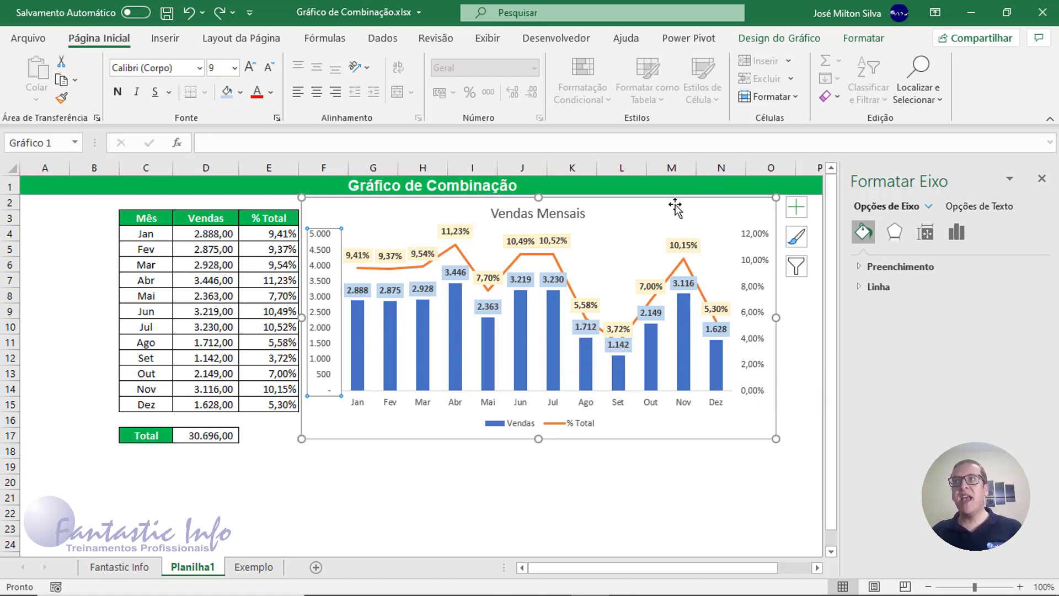
# Hide the primary sales axis values by adding the custom number format code ;;; to that axis
pyautogui.click(954, 233)
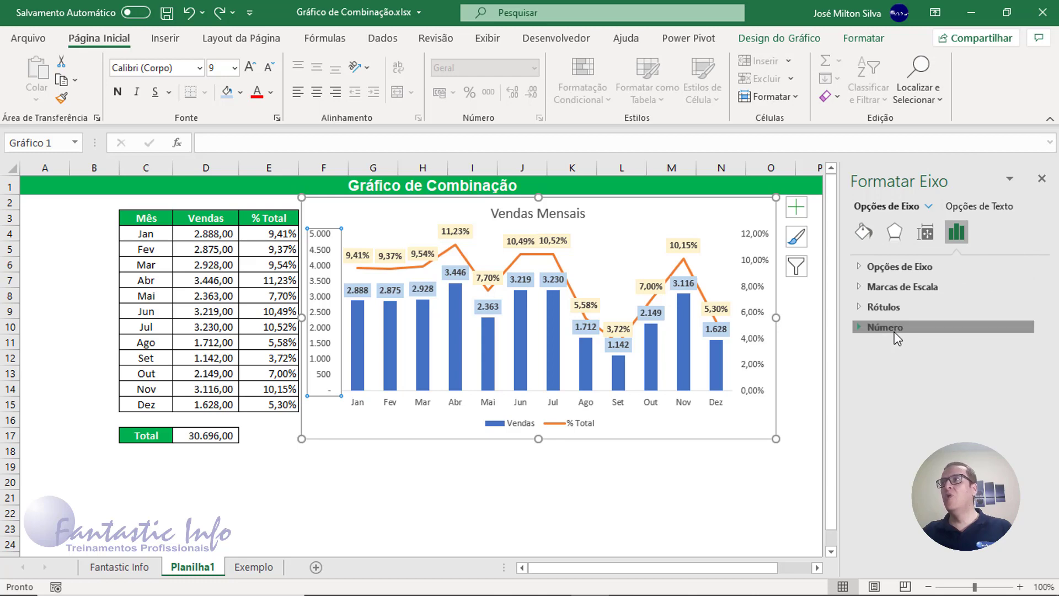
pyautogui.click(885, 327)
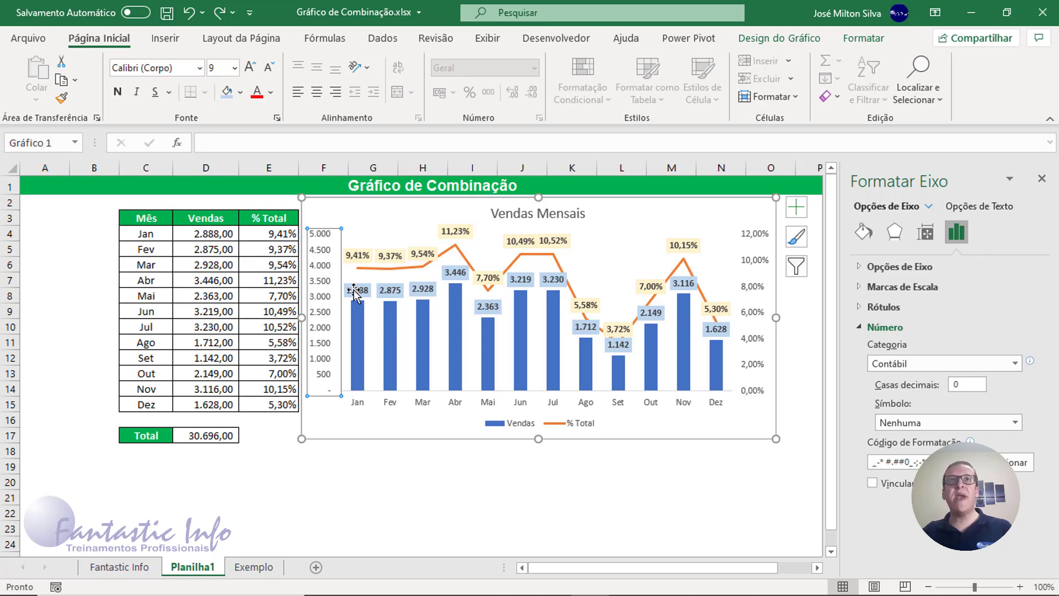
pyautogui.click(779, 39)
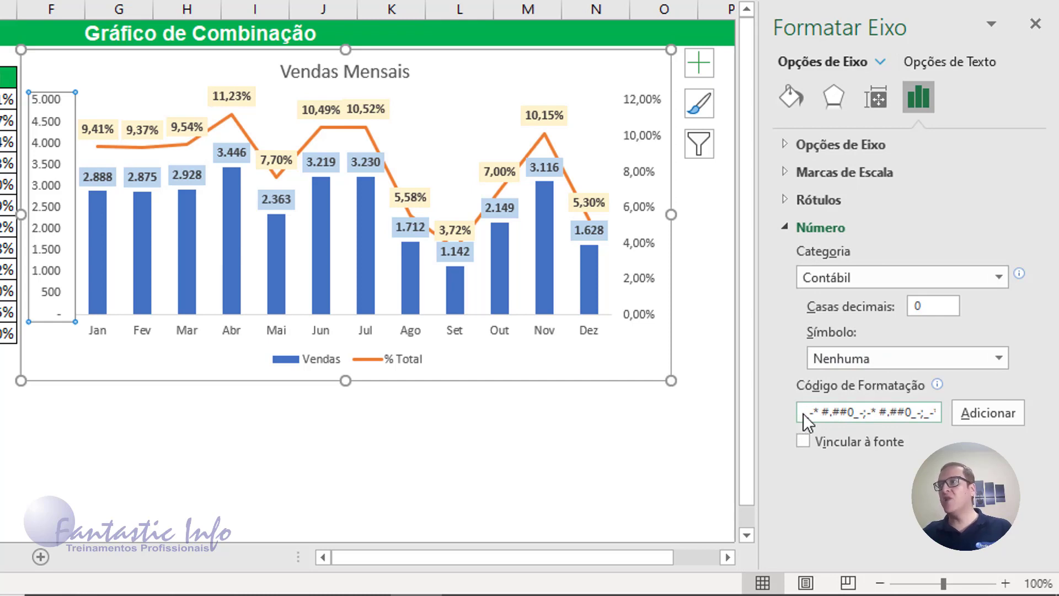
pyautogui.moveTo(803, 412); pyautogui.dragTo(935, 415)
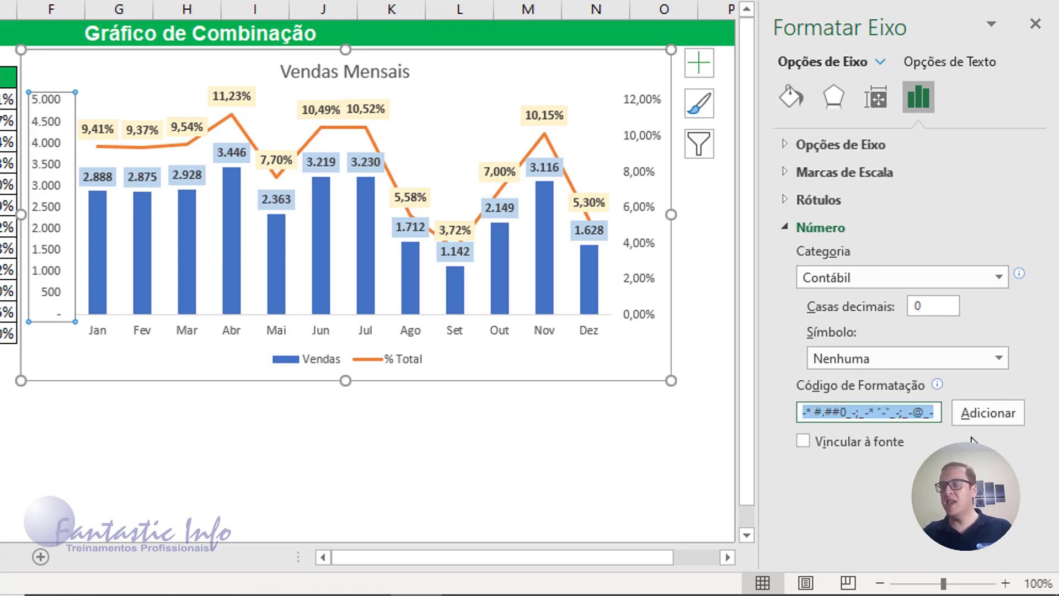
pyautogui.press('Delete')
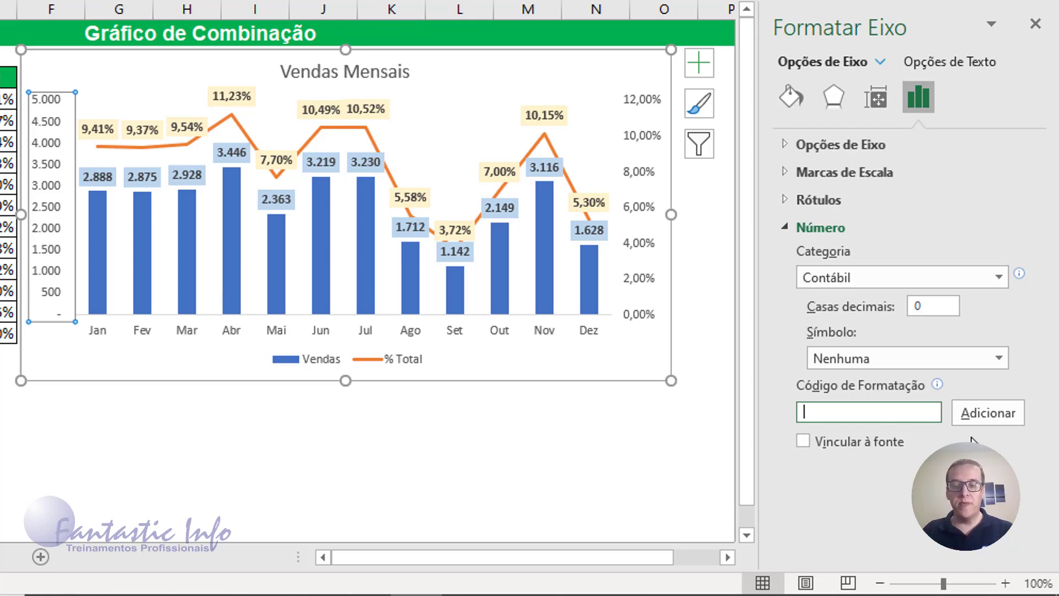
pyautogui.write(';;;')
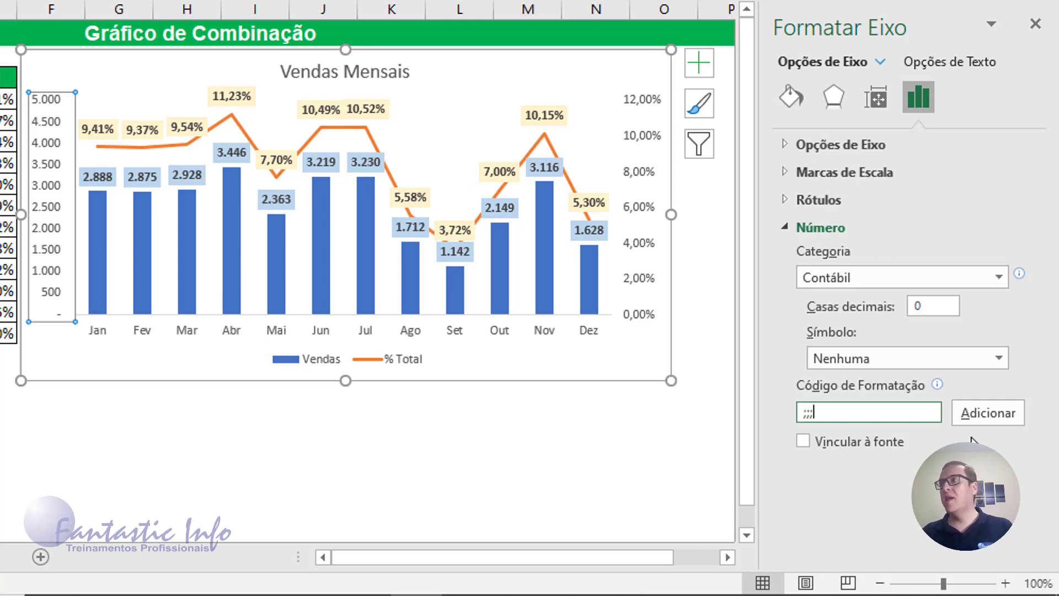
pyautogui.click(977, 411)
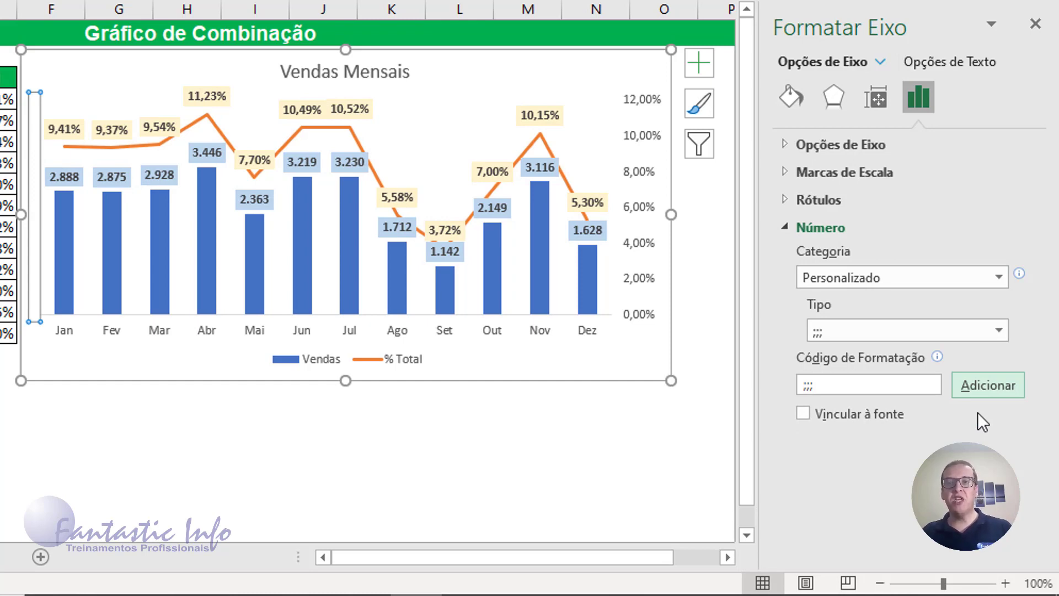
# Hide the secondary percentage axis values by applying the custom number format code ;;; to that axis
pyautogui.click(639, 206)
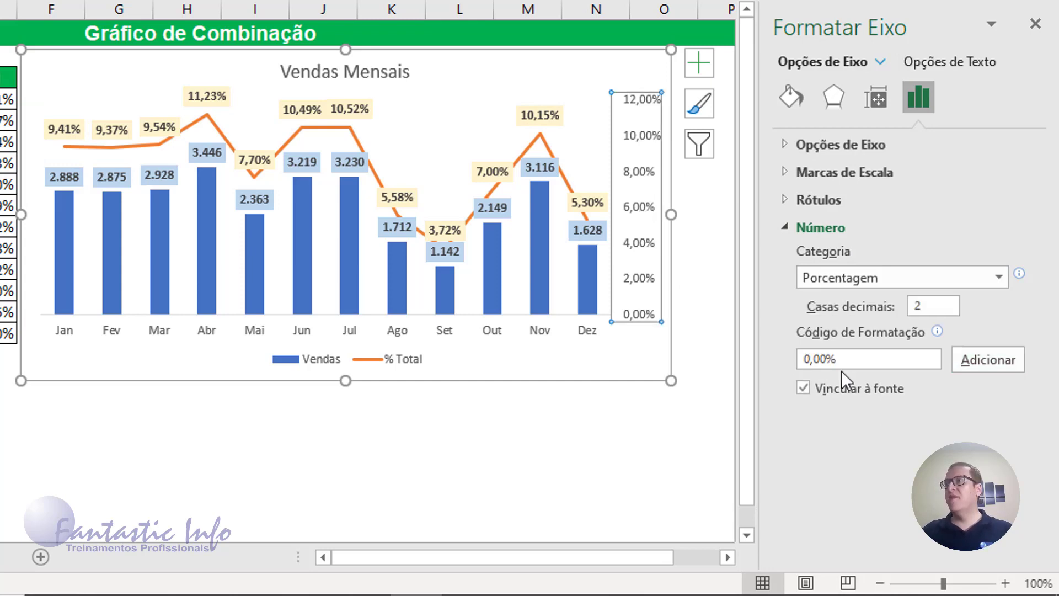
pyautogui.moveTo(848, 361); pyautogui.dragTo(796, 359)
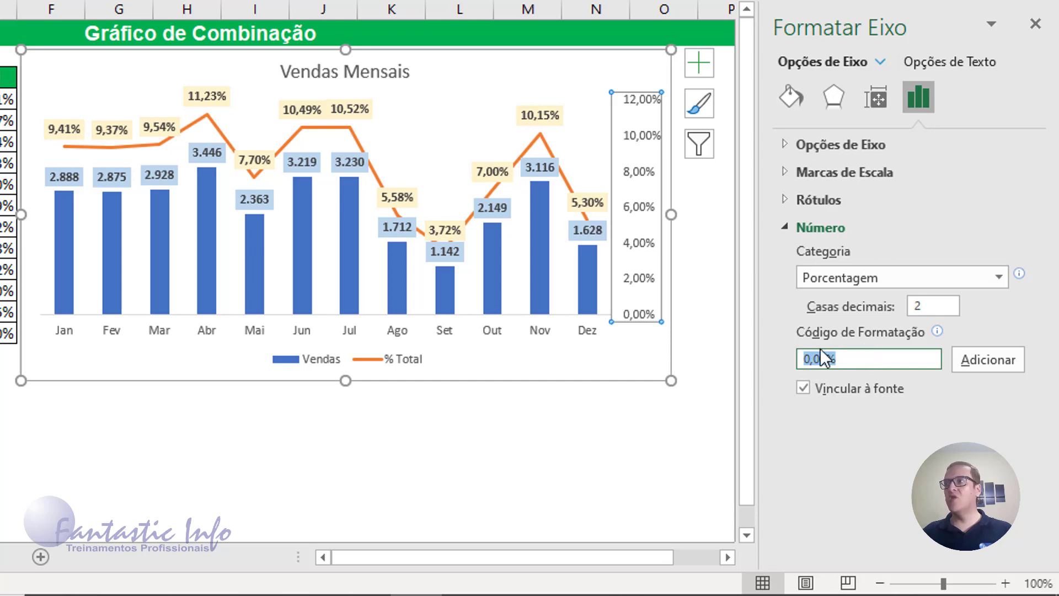
pyautogui.write(';;;')
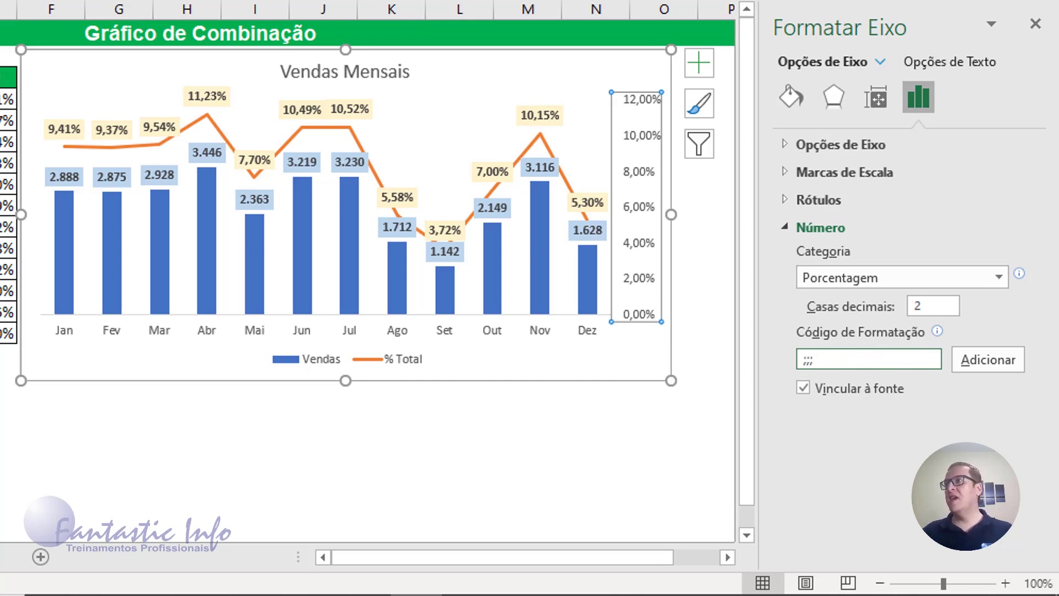
pyautogui.click(1000, 362)
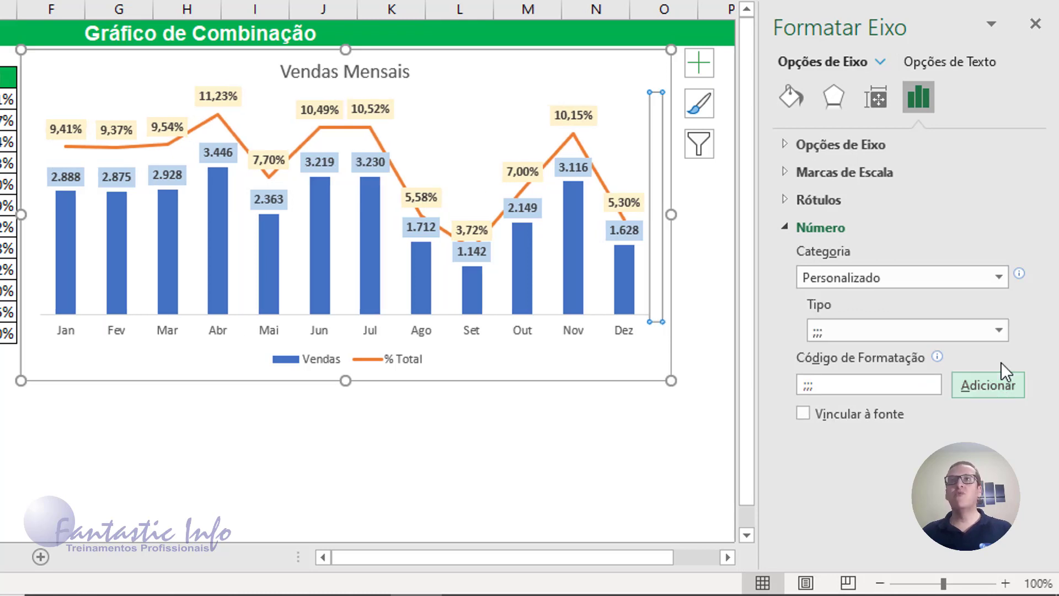
pyautogui.click(474, 61)
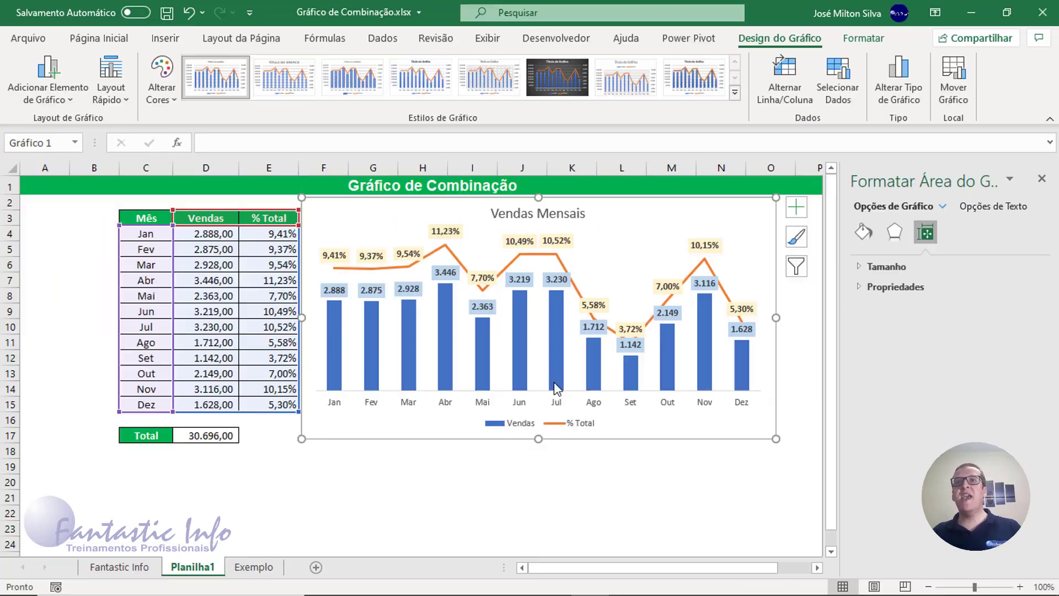
# Close the formatting pane and move the whole chart slightly away from the data table and the green heading
pyautogui.click(63, 423)
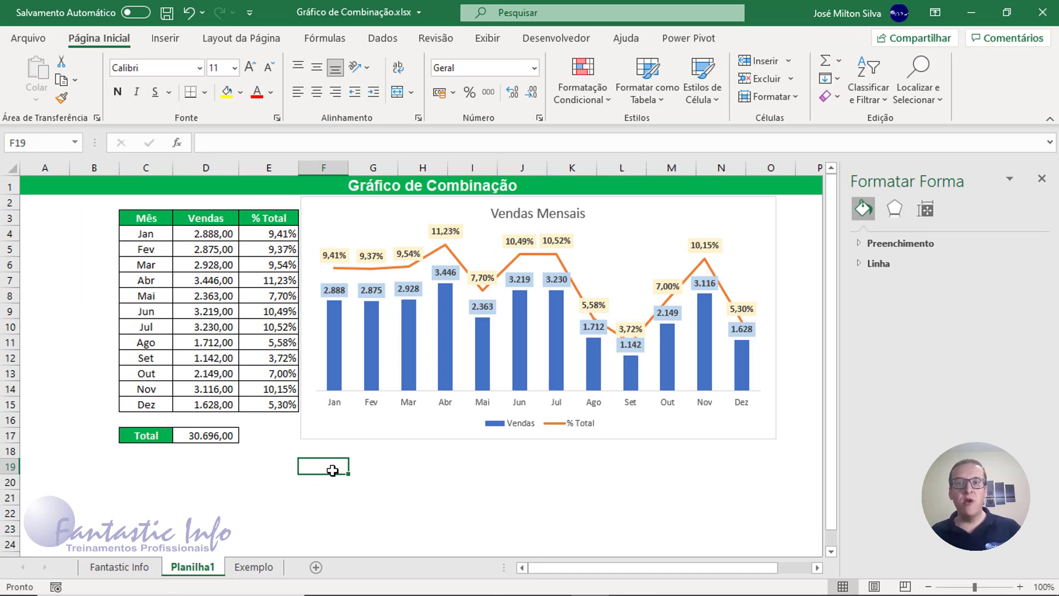
pyautogui.click(1041, 178)
pyautogui.moveTo(655, 206)
pyautogui.mouseDown()
pyautogui.moveTo(666, 201)
pyautogui.moveTo(670, 212)
pyautogui.mouseUp()
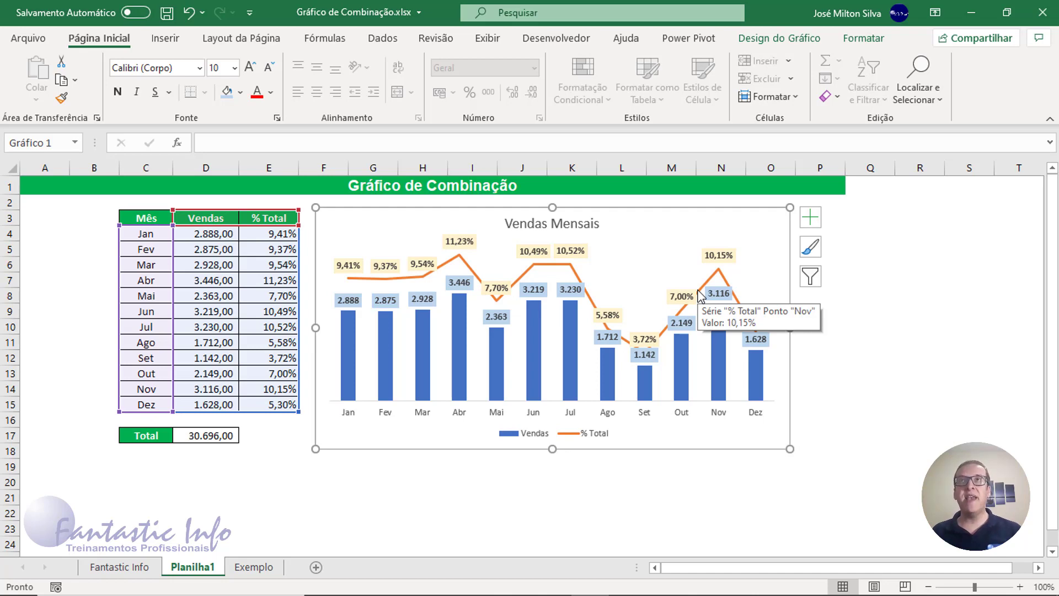
# Show the available combination chart types for the selected chart
pyautogui.click(165, 39)
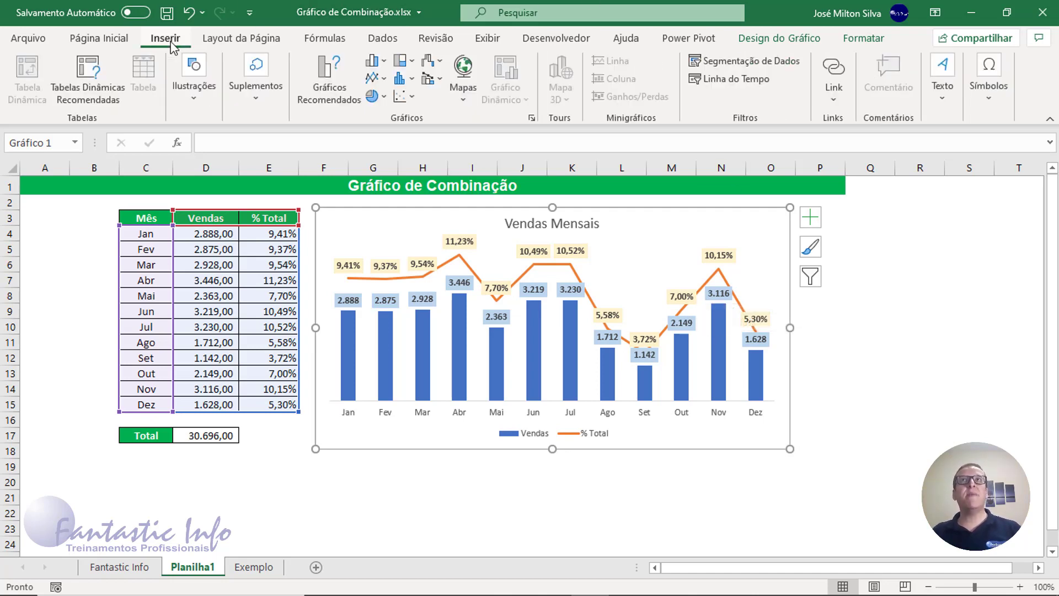
pyautogui.click(440, 80)
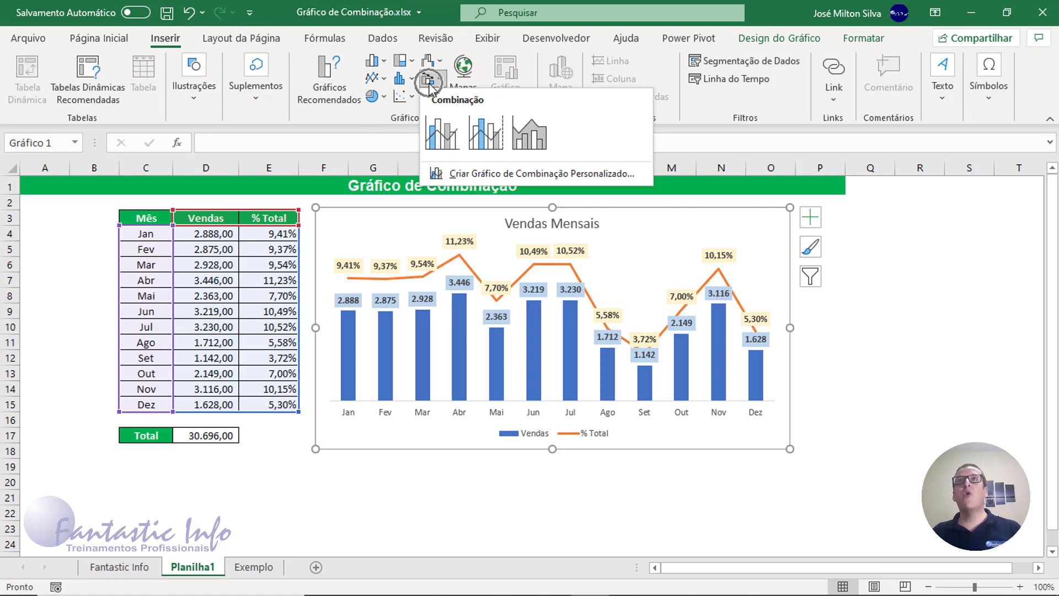